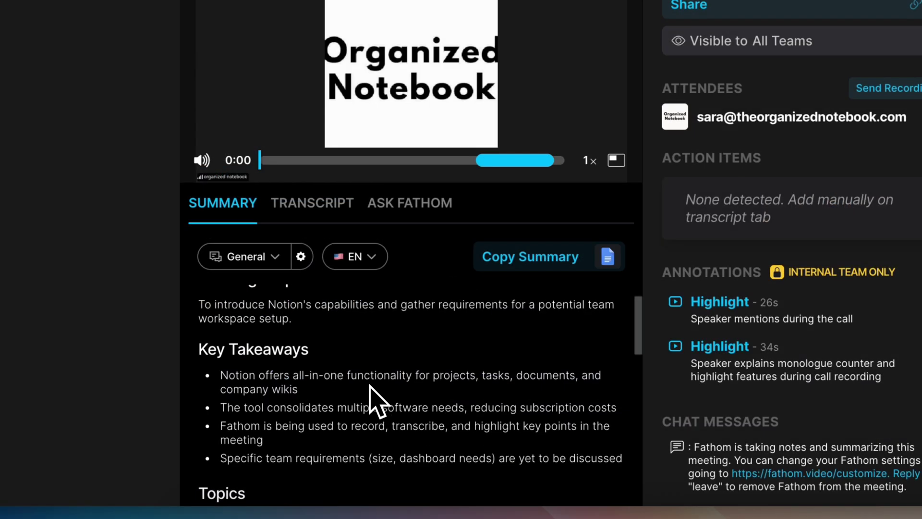
Start a new Zap with Fathom as the trigger app, then close Notion's meeting page preview.
scroll(370, 395, "down", 5)
scroll(370, 385, "down", 6)
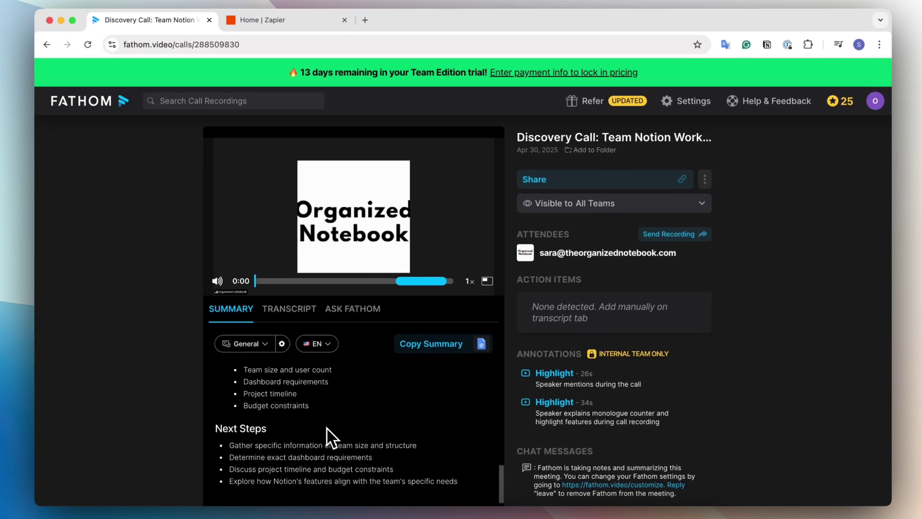
scroll(329, 435, "up", 10)
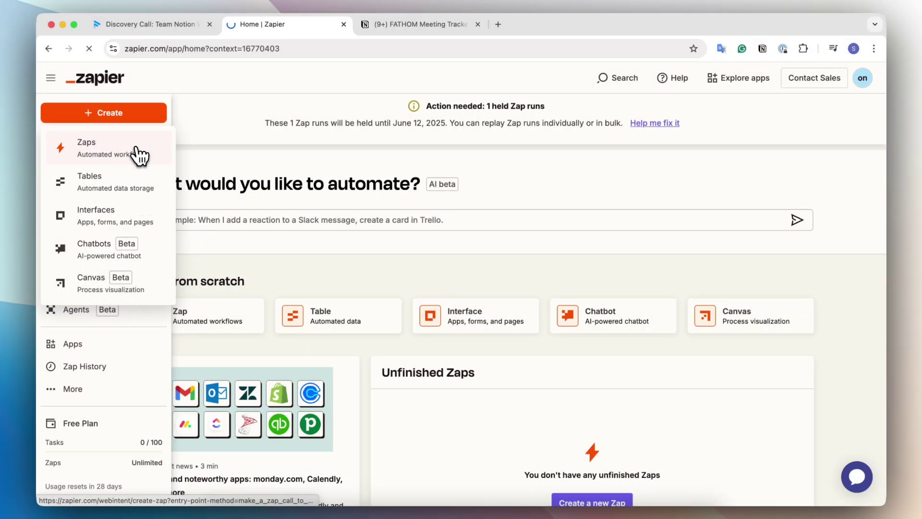
left_click(138, 152)
left_click(463, 300)
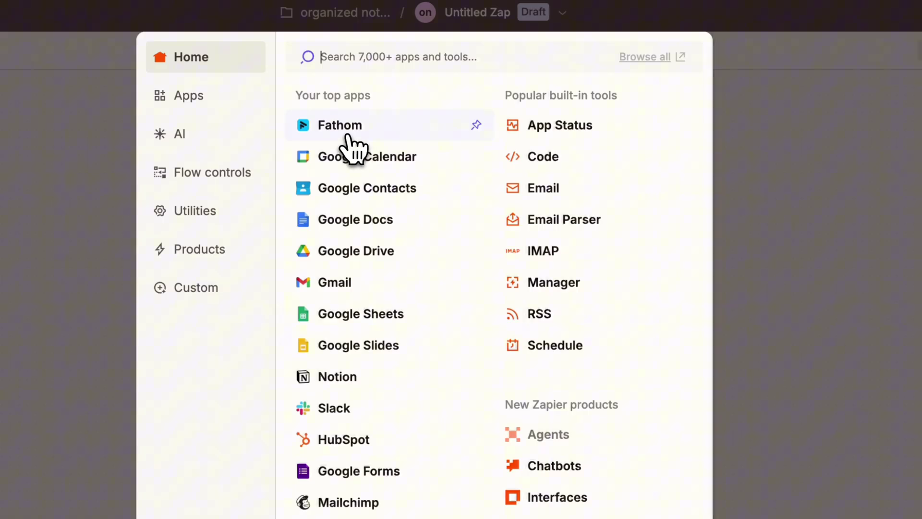
left_click(347, 134)
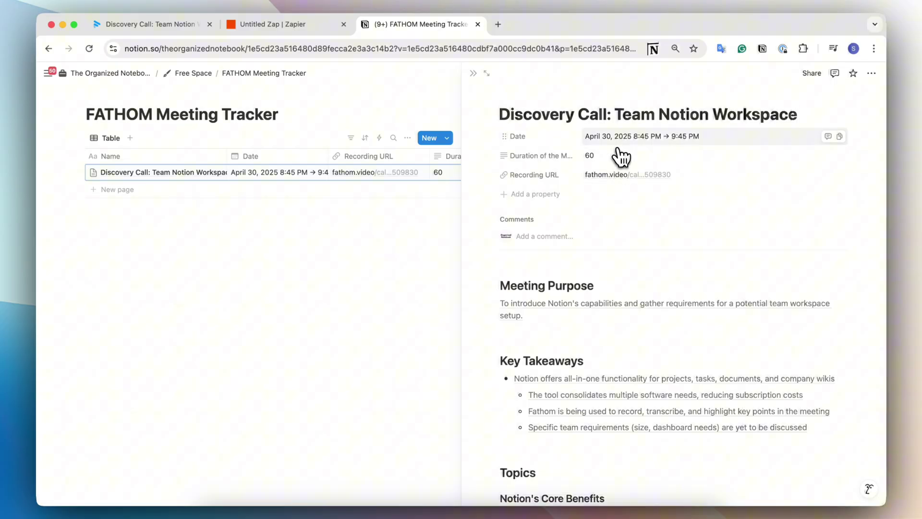
left_click(472, 73)
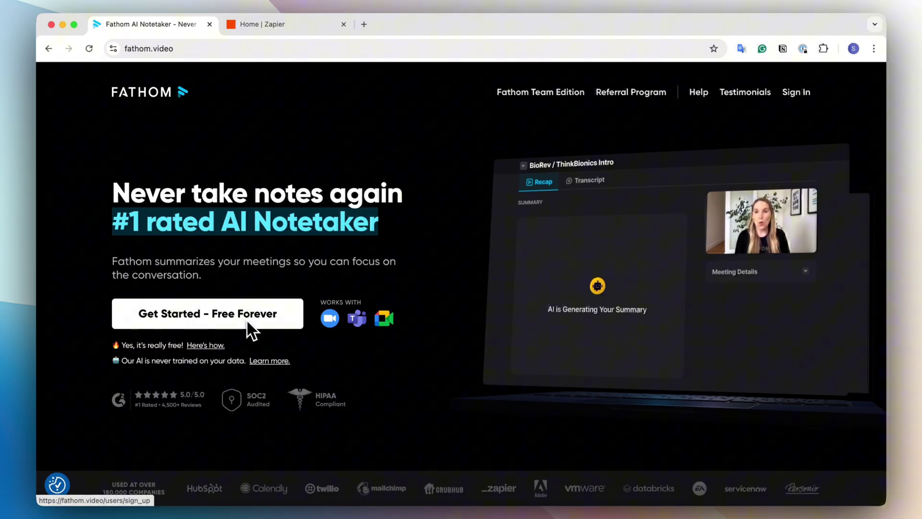
Go from Fathom's homepage via Get Started - Free Forever to the My Calls dashboard.
left_click(190, 313)
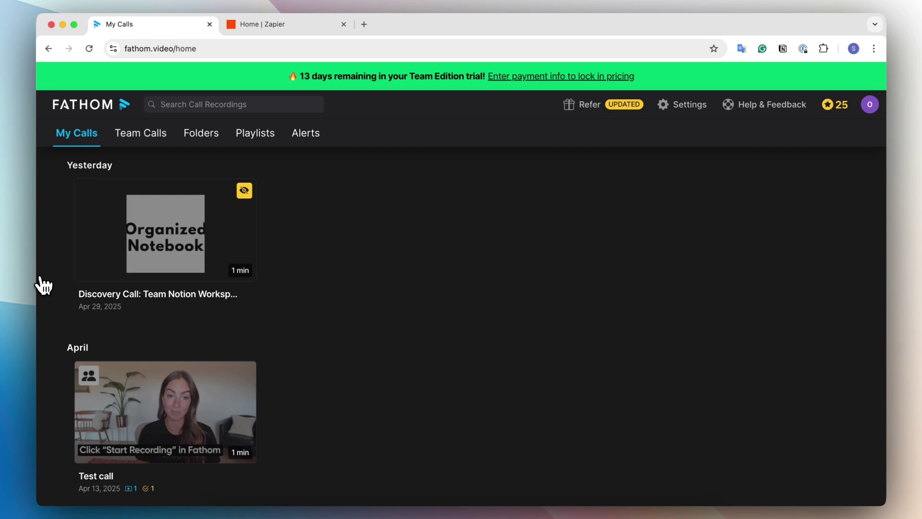
Browse Fathom's Team Calls, Folders, Playlists and Alerts tabs and open Add Alert.
left_click(145, 133)
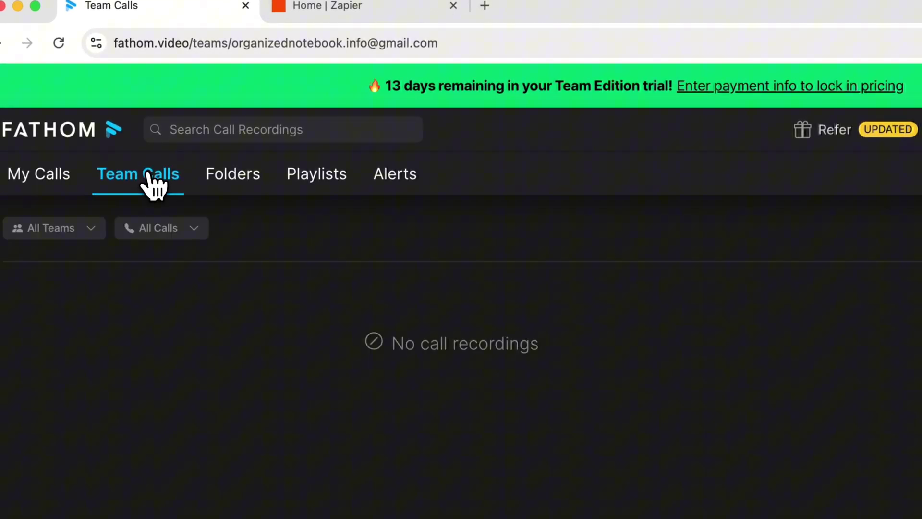
left_click(240, 178)
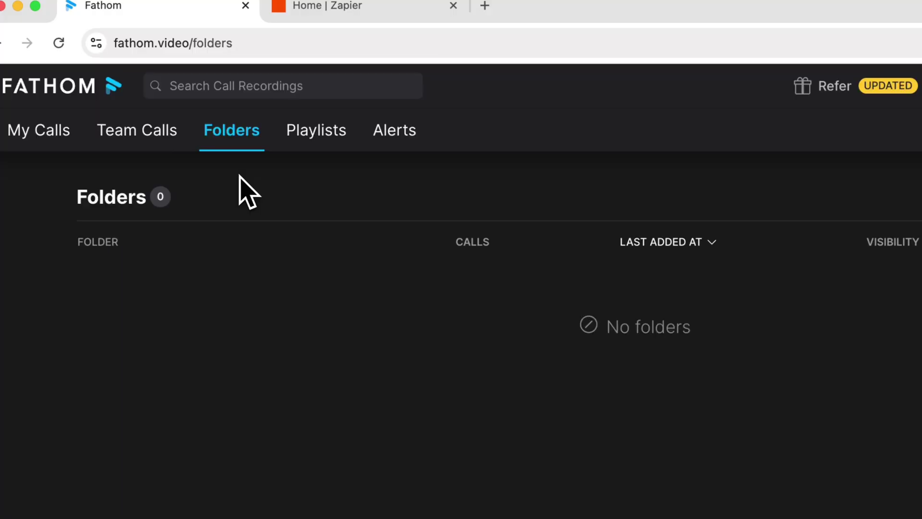
left_click(315, 136)
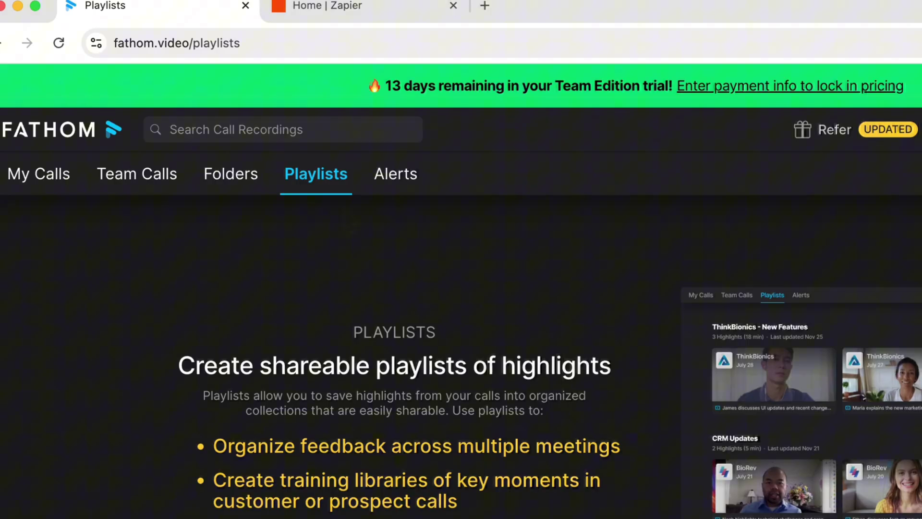
left_click(400, 187)
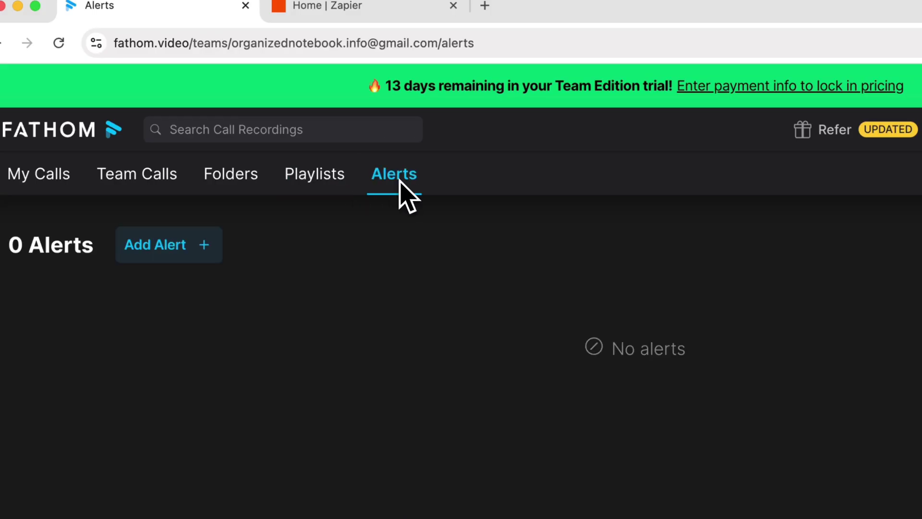
left_click(220, 244)
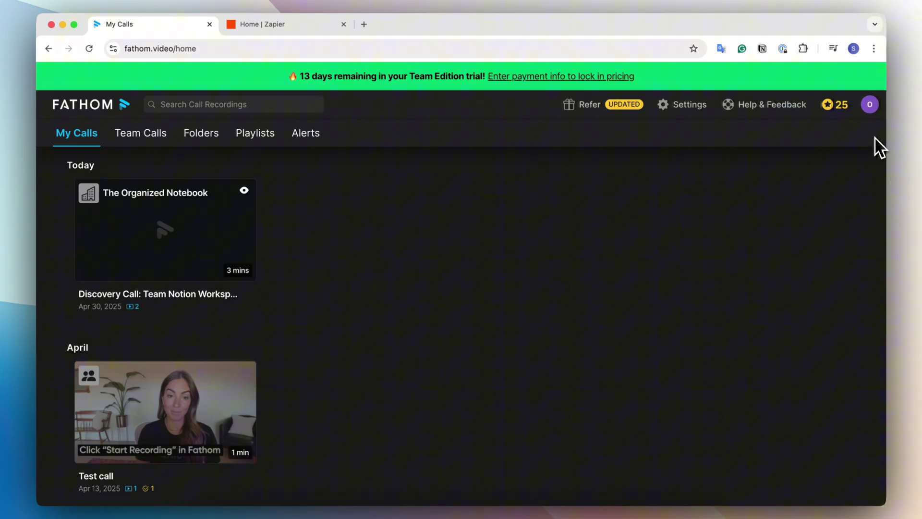
mouse_move(874, 122)
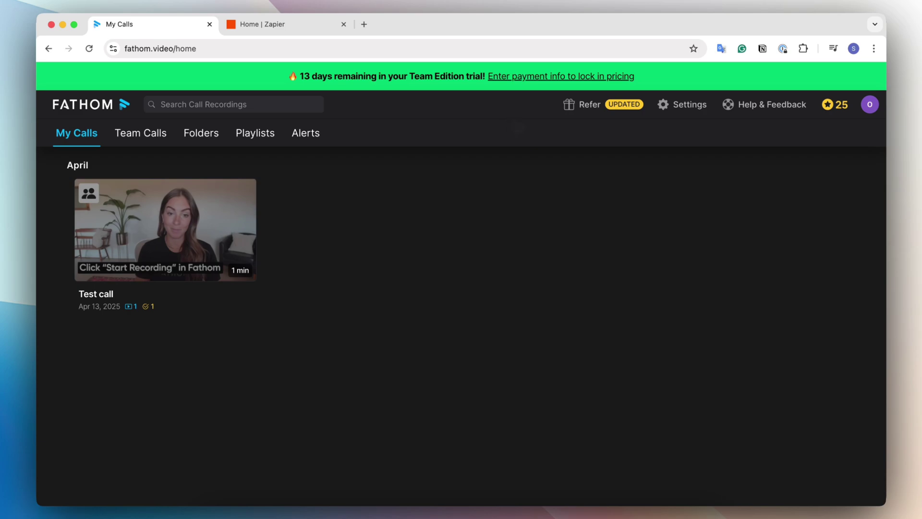
Open Fathom's User Settings and scroll through the page.
left_click(688, 114)
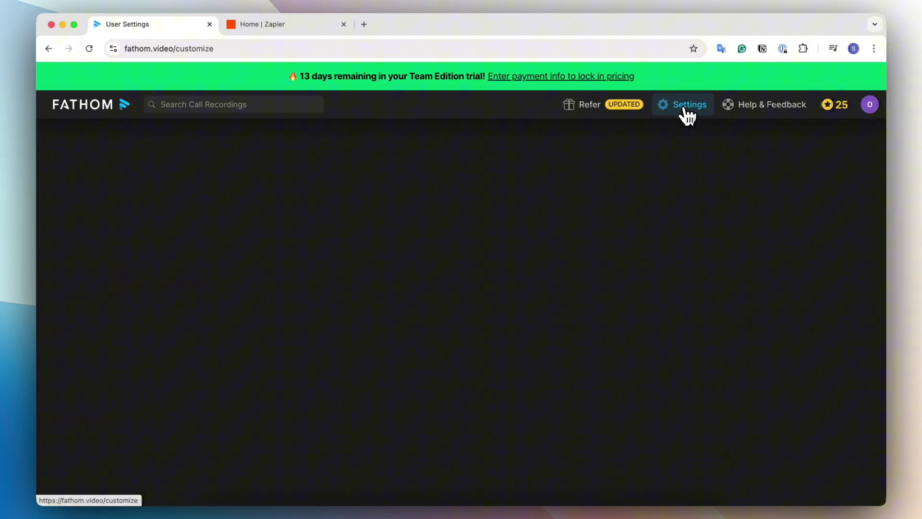
scroll(714, 210, "down", 1)
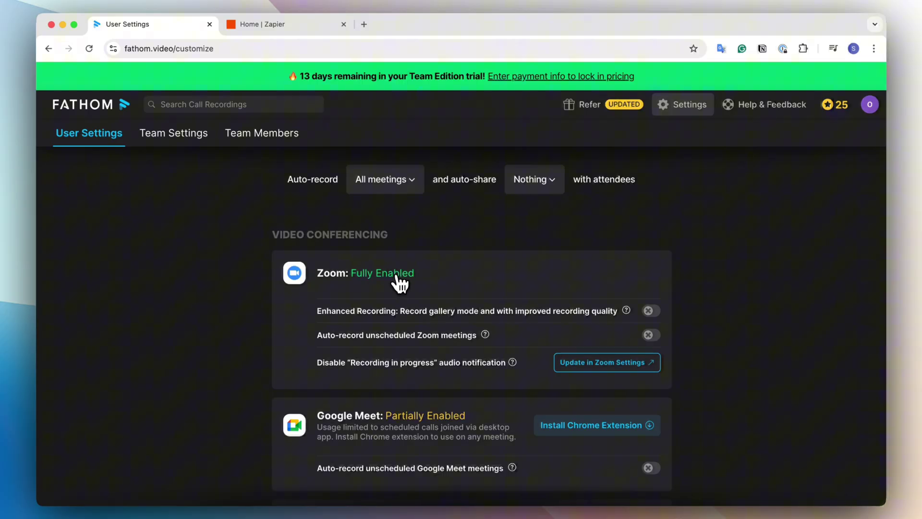
scroll(416, 336, "down", 2)
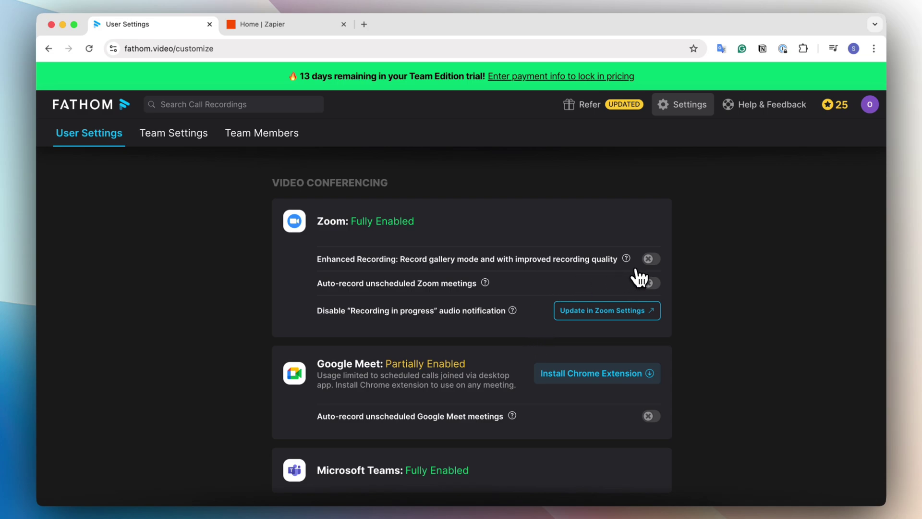
scroll(694, 278, "down", 3)
scroll(699, 280, "up", 2)
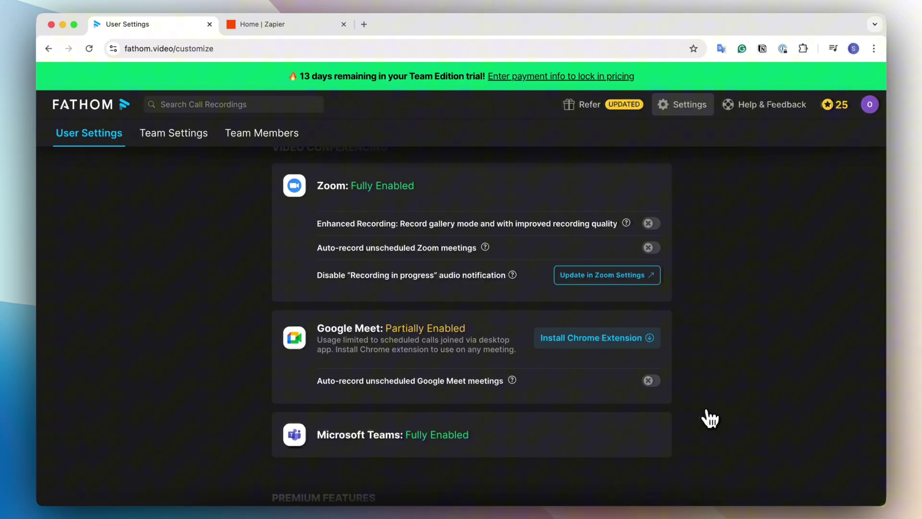
scroll(706, 417, "down", 2)
scroll(727, 403, "up", 4)
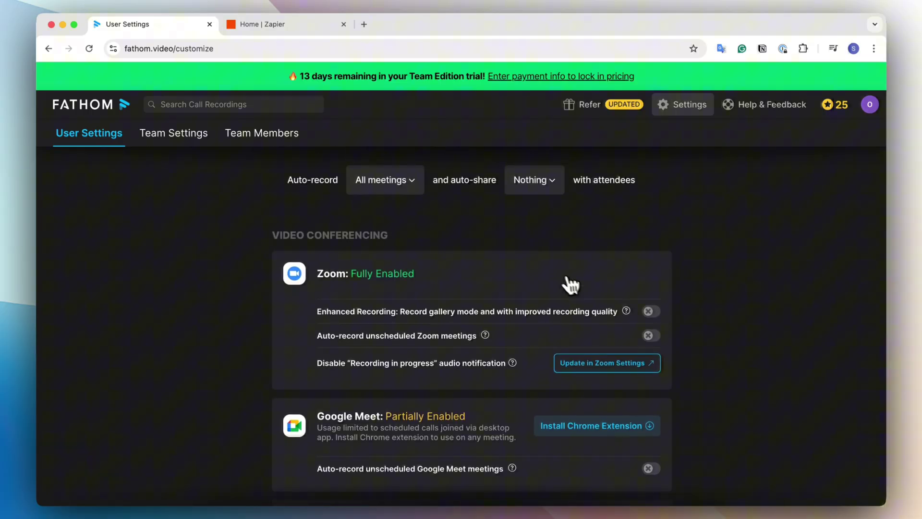
Confirm auto-record stays on All meetings and auto-share stays on Nothing.
left_click(409, 183)
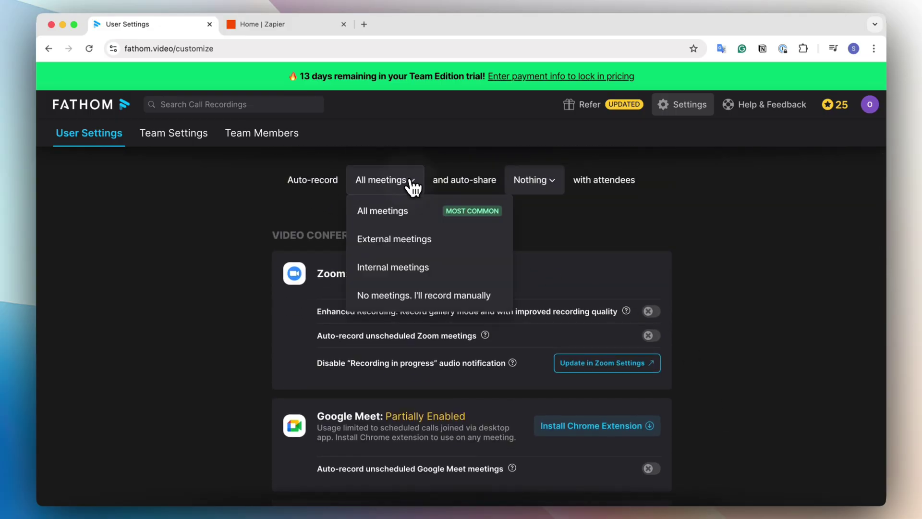
left_click(315, 206)
left_click(544, 194)
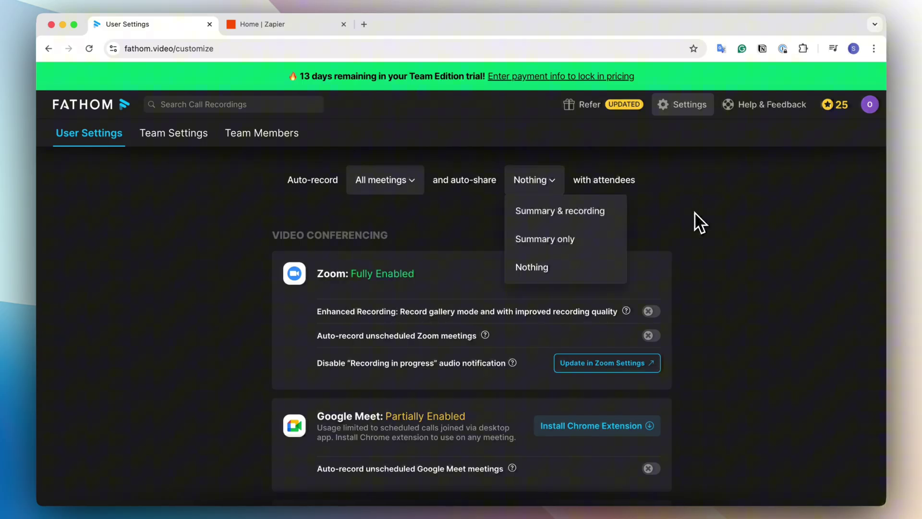
left_click(699, 226)
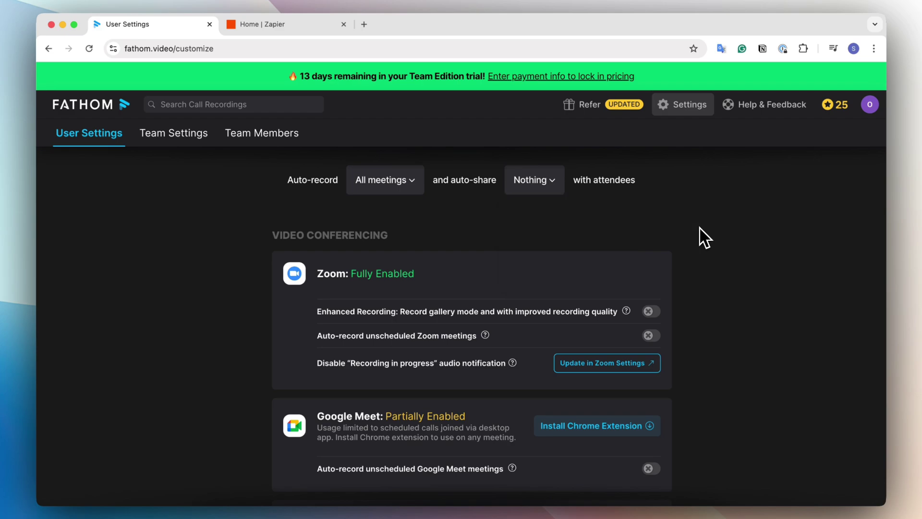
scroll(700, 228, "down", 10)
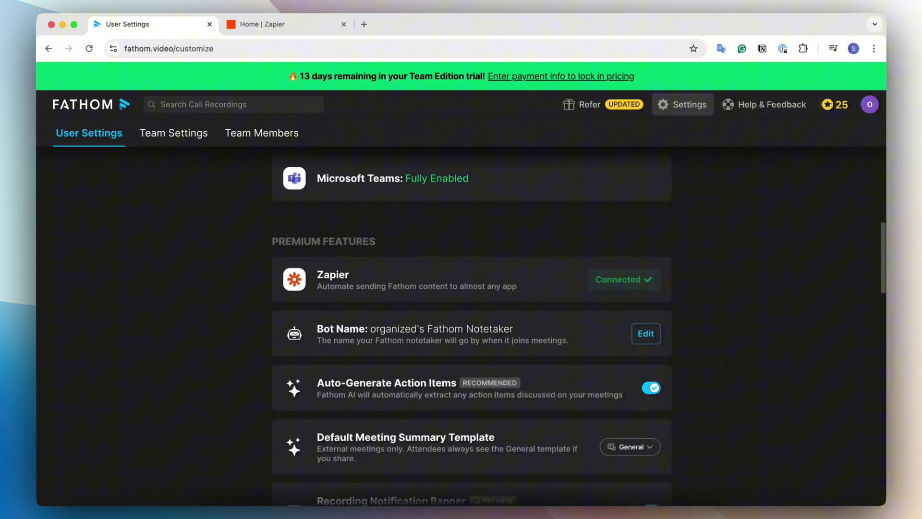
scroll(700, 227, "down", 3)
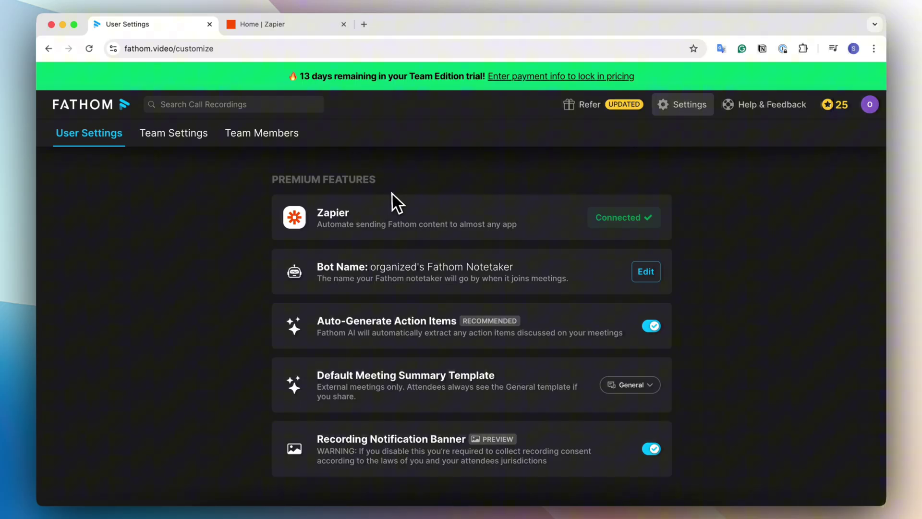
scroll(623, 219, "up", 10)
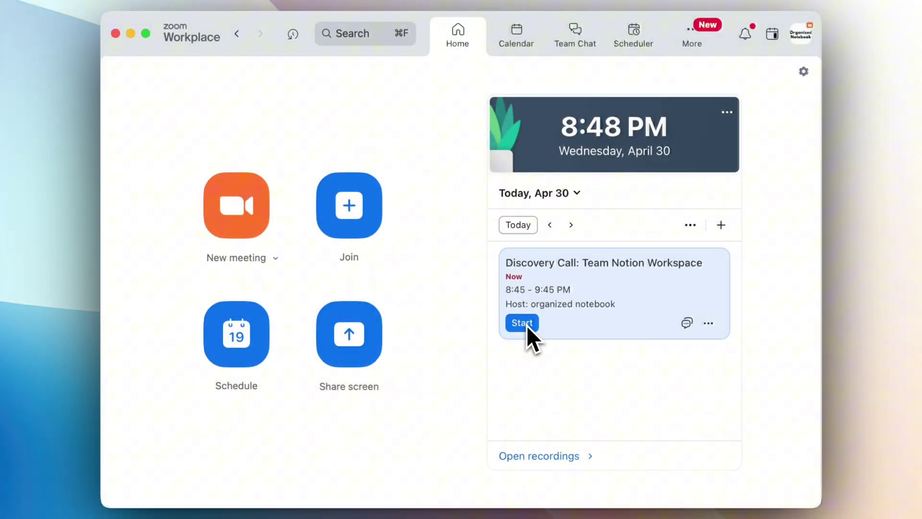
Start the Discovery Call: Team Notion Workspace meeting in Zoom and show its chat.
left_click(527, 326)
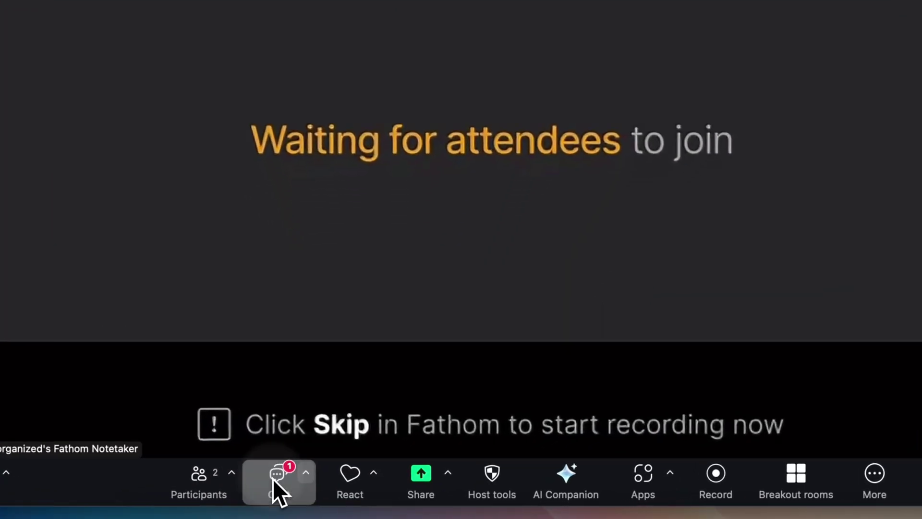
left_click(313, 486)
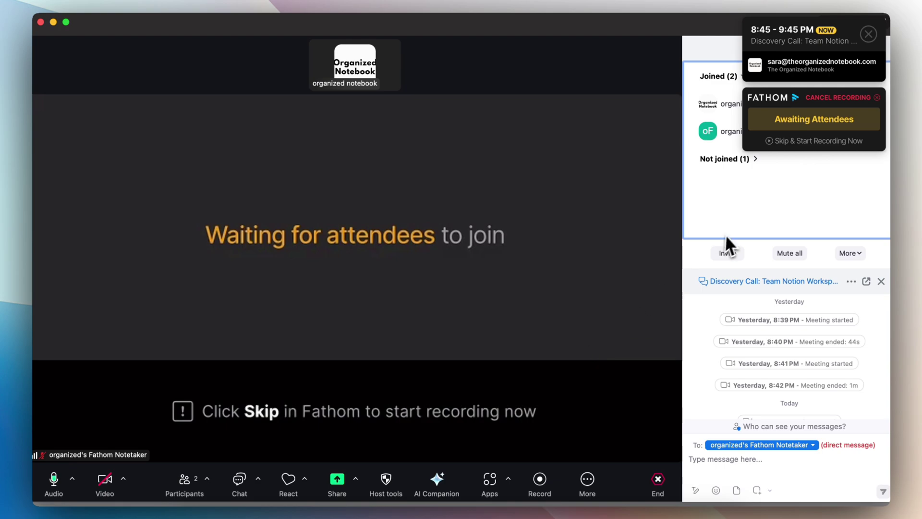
Start Fathom recording immediately, dismiss the recording notice, and mark two highlights.
left_click(807, 140)
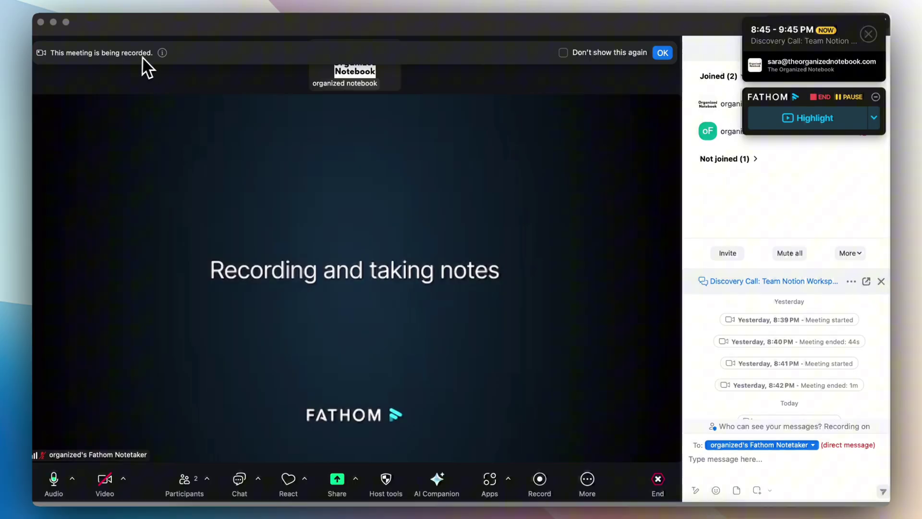
left_click(662, 52)
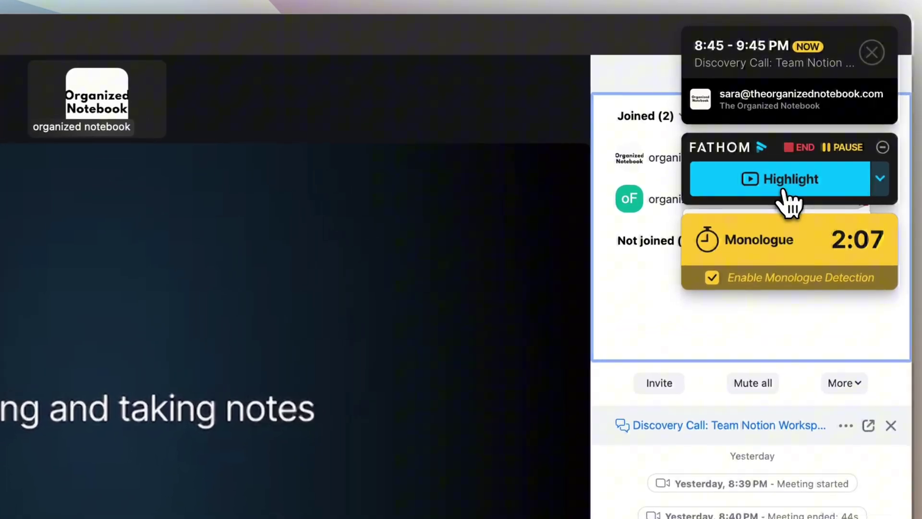
left_click(799, 154)
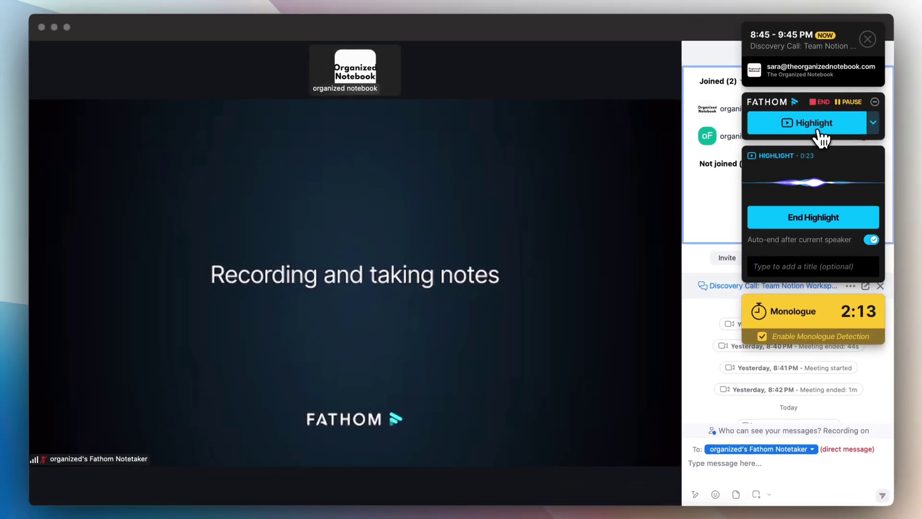
left_click(819, 129)
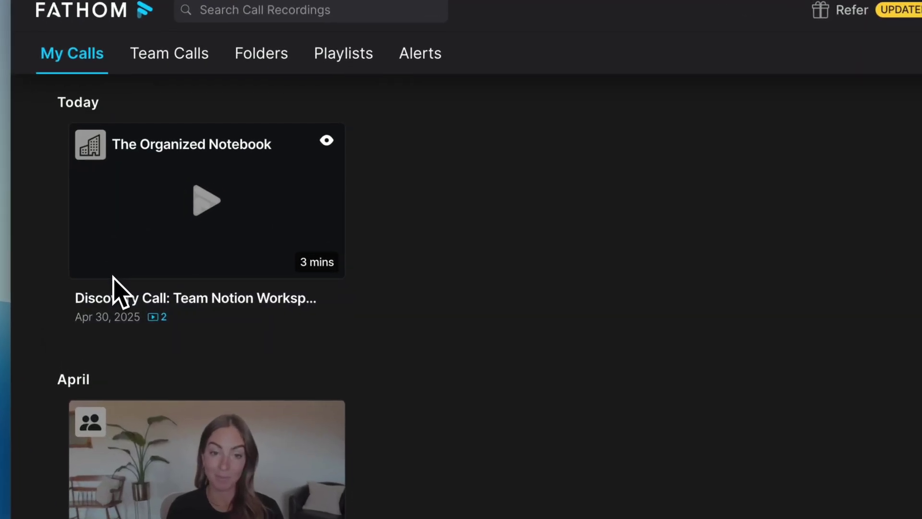
Open the Discovery Call recording in Fathom and read through its AI summary.
left_click(113, 278)
scroll(362, 429, "down", 2)
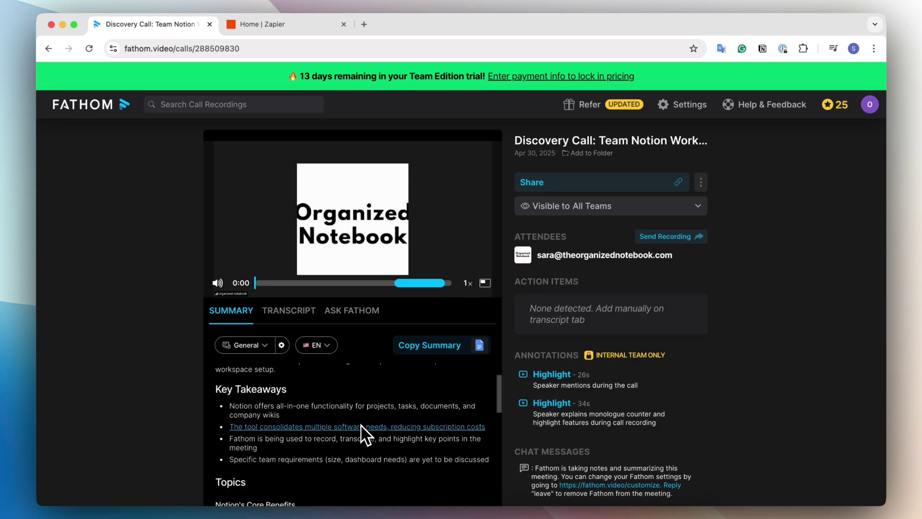
scroll(365, 434, "up", 2)
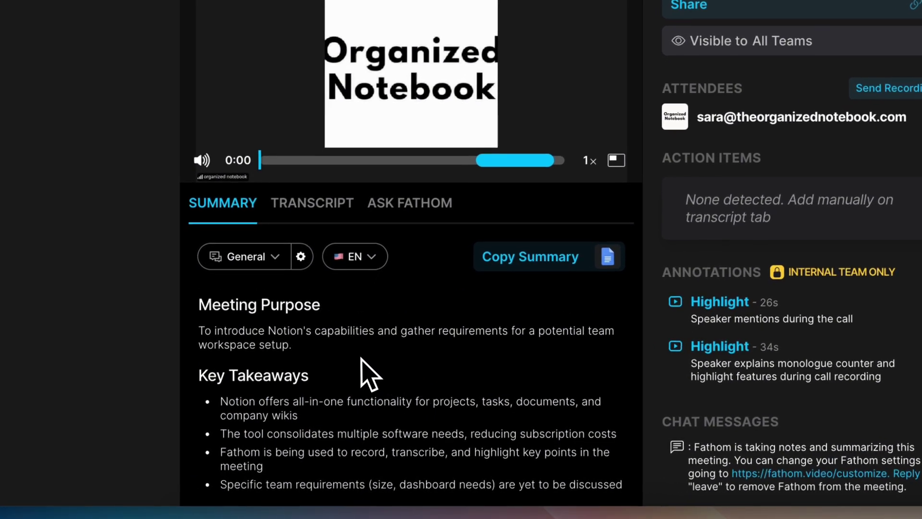
scroll(365, 375, "down", 6)
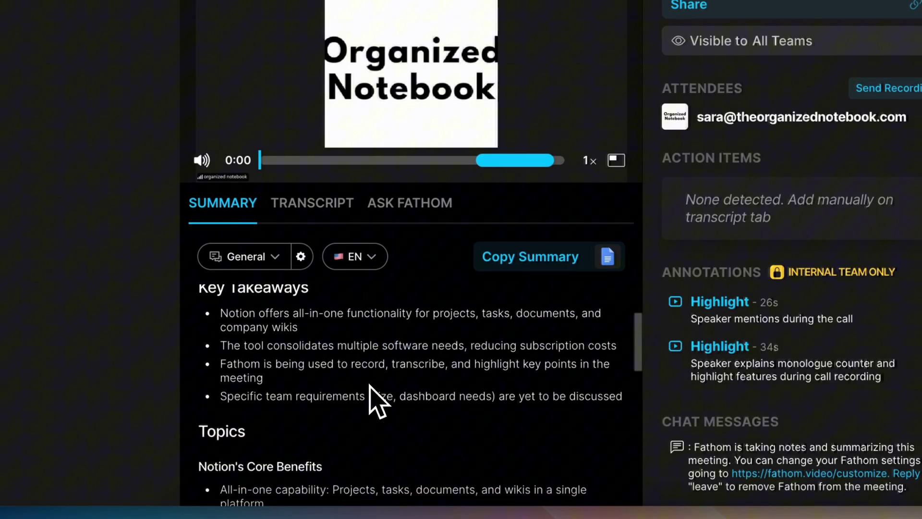
scroll(370, 384, "down", 6)
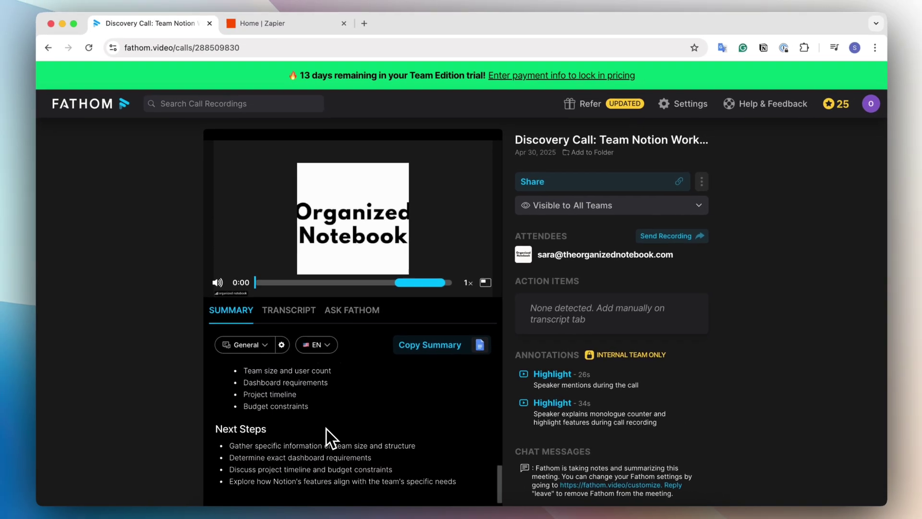
scroll(326, 429, "up", 12)
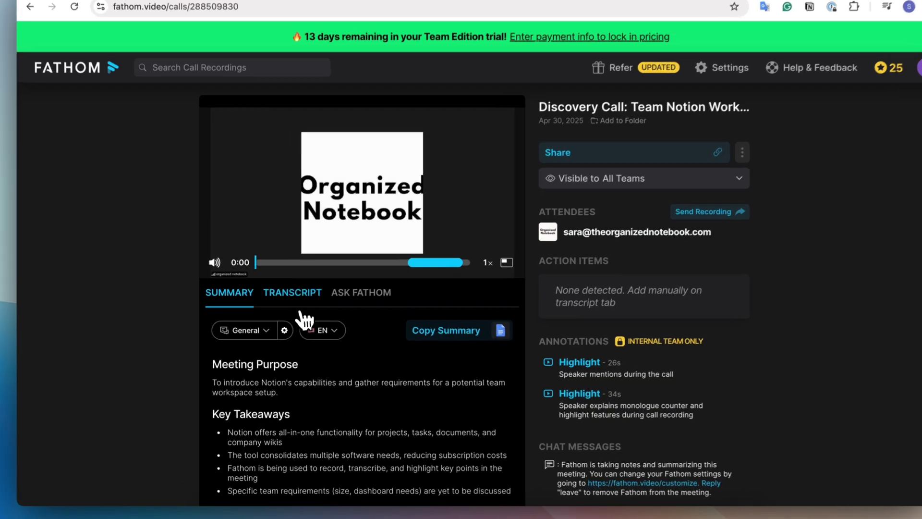
Review the call's transcript and the Ask Fathom prompt.
left_click(289, 317)
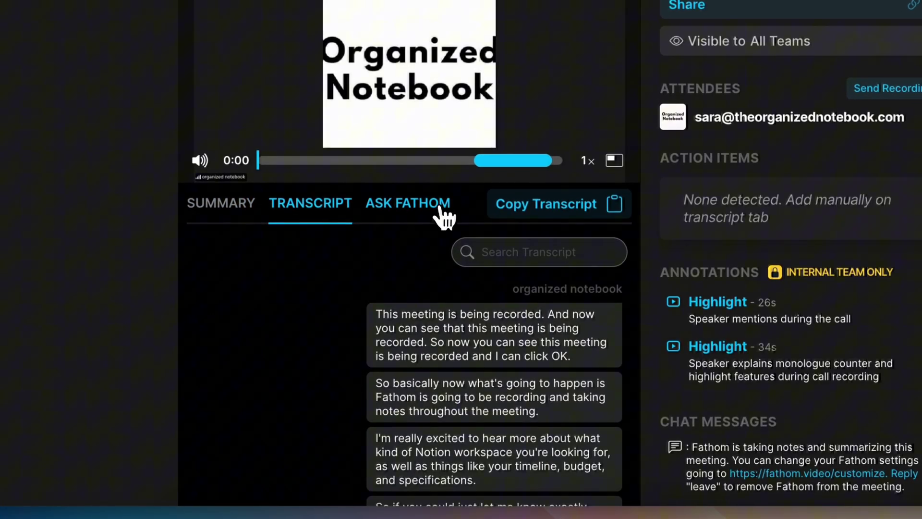
left_click(435, 207)
left_click(321, 426)
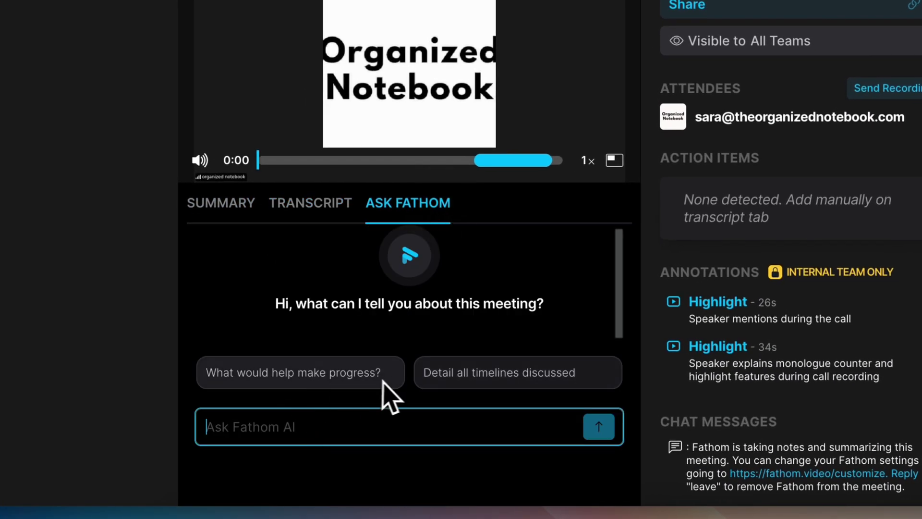
scroll(506, 391, "down", 3)
scroll(511, 391, "up", 3)
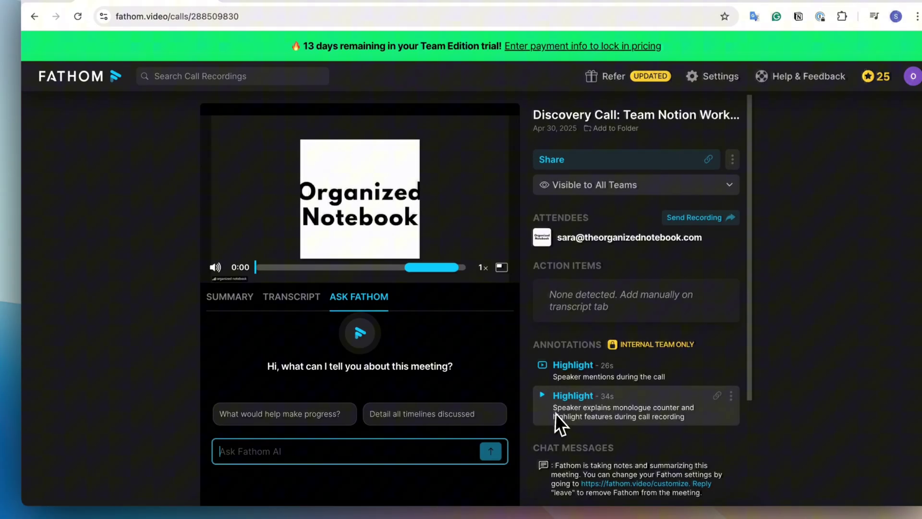
scroll(563, 397, "down", 1)
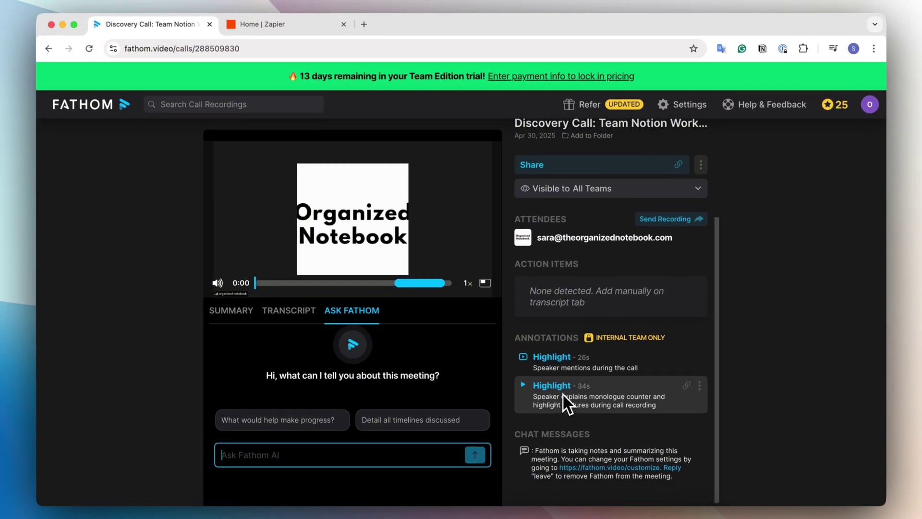
scroll(551, 384, "up", 1)
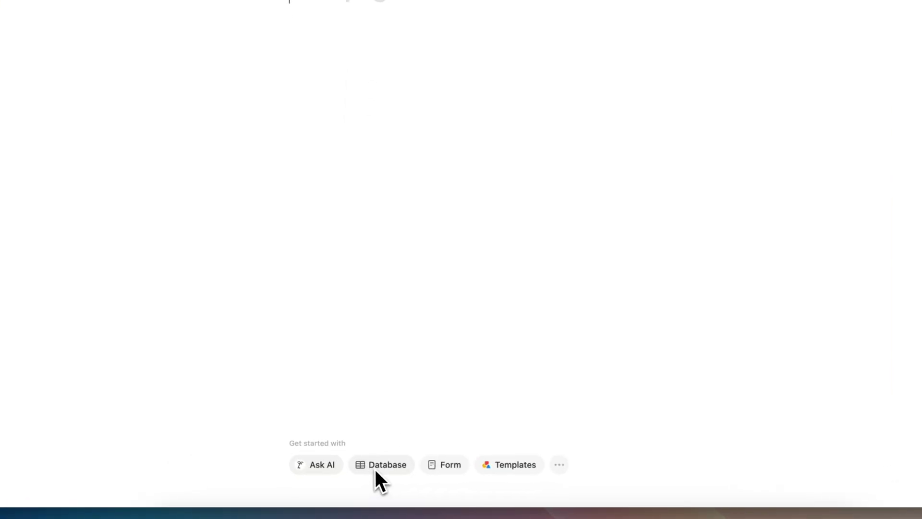
Insert an empty table database on the new page titled 'FATHOM Meeting Tracker'.
left_click(367, 475)
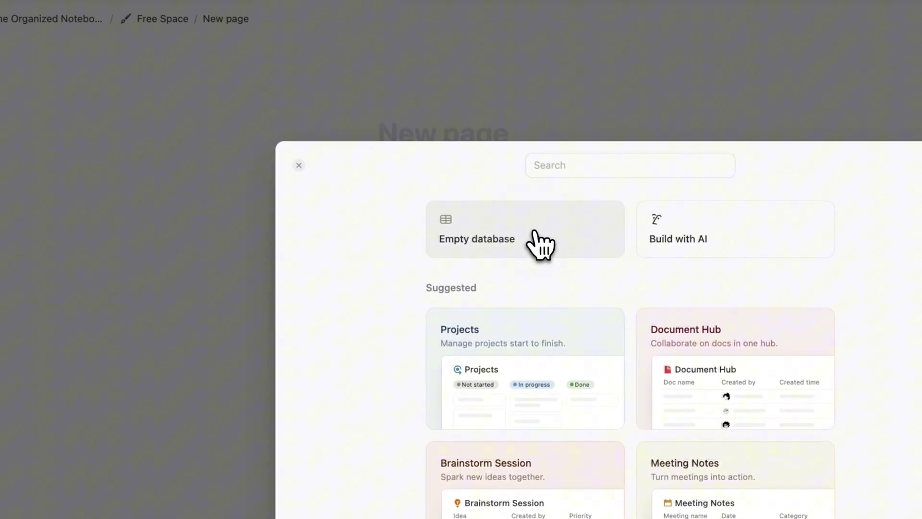
left_click(462, 47)
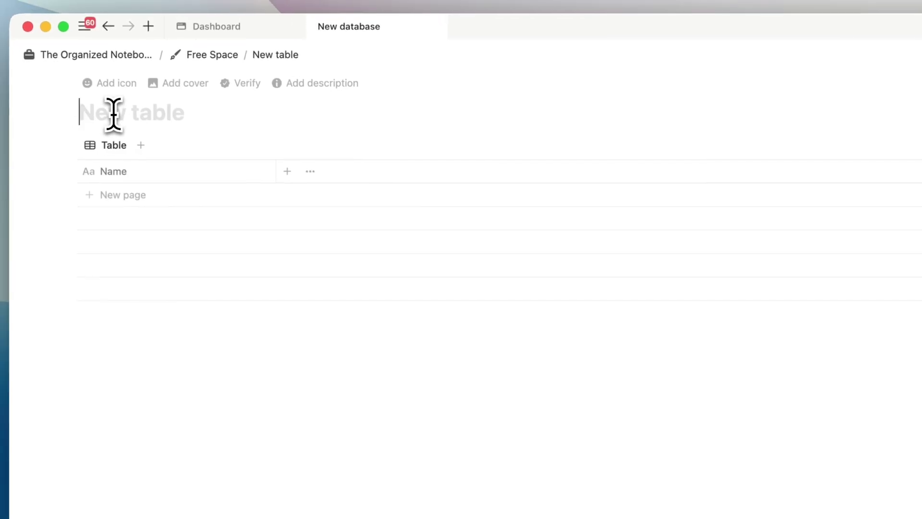
type("FATHOM Meeting Tra")
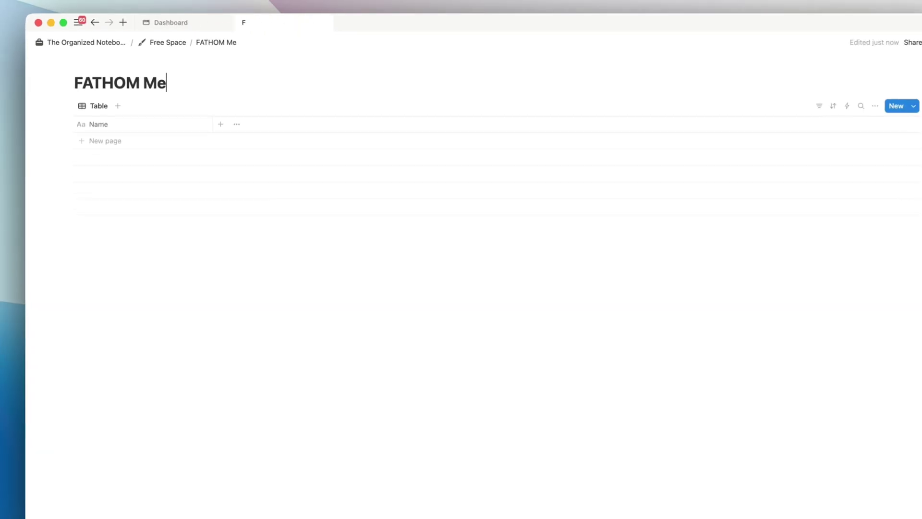
type("cker")
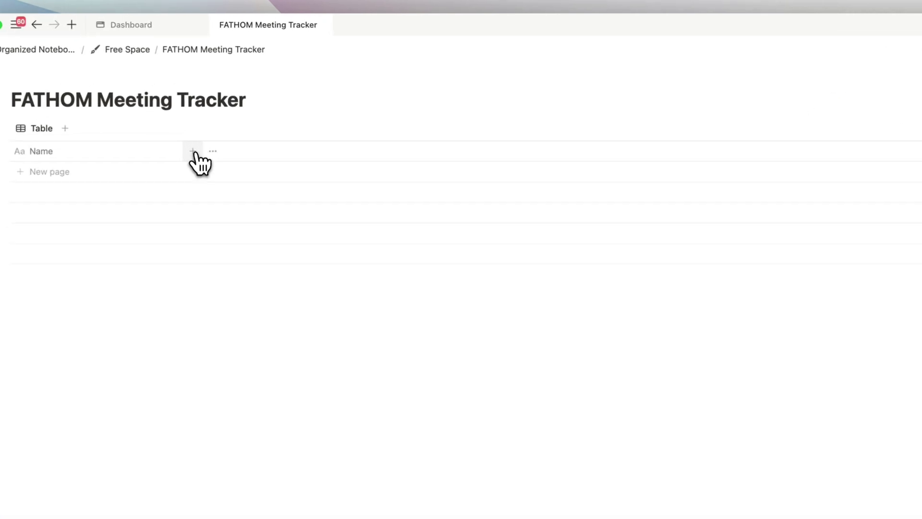
Add a Date property to the FATHOM Meeting Tracker table.
left_click(194, 152)
type("date")
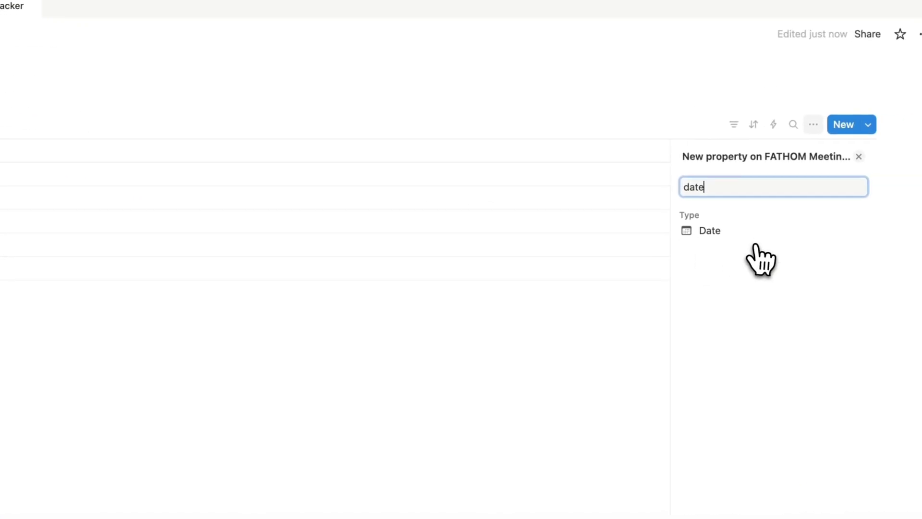
left_click(749, 232)
left_click(188, 114)
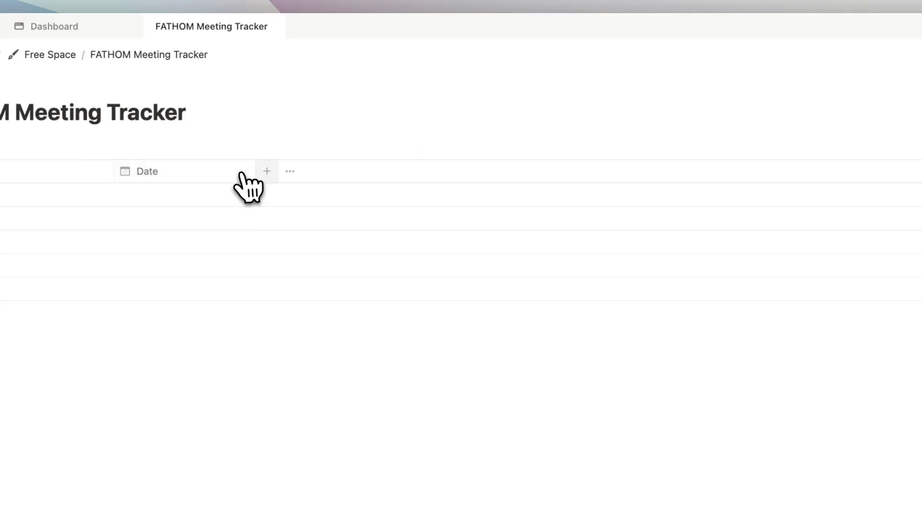
Add a URL property named 'Recording URL'.
left_click(266, 171)
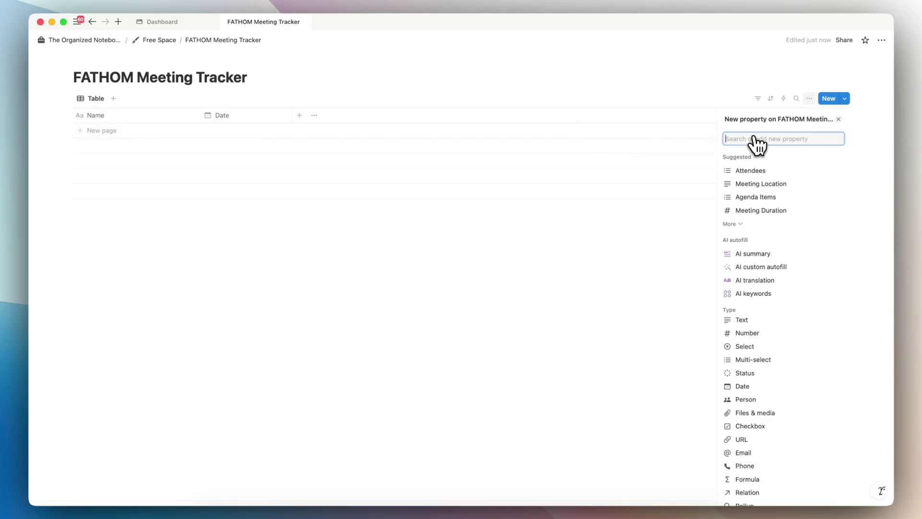
type("url")
left_click(756, 165)
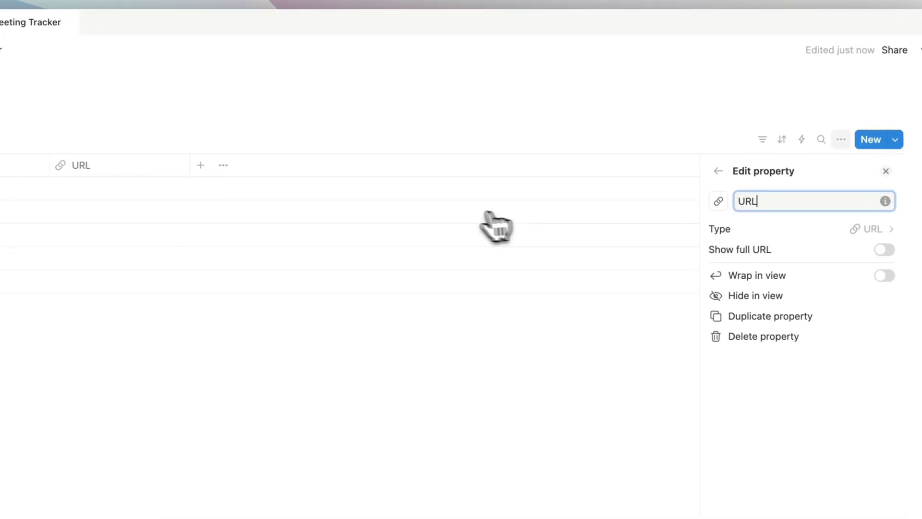
left_click(115, 166)
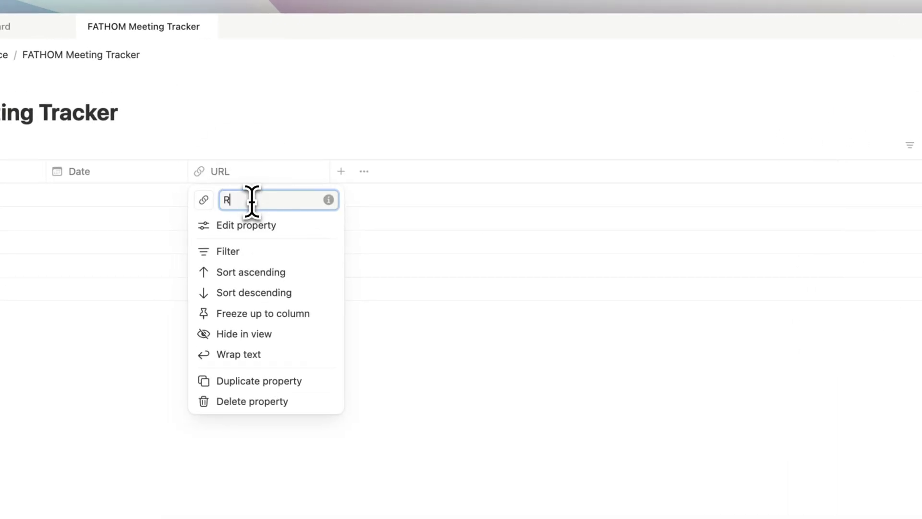
type("Recording URL")
key("Return")
Add a Text property named 'Duration of the Meeting'.
left_click(343, 177)
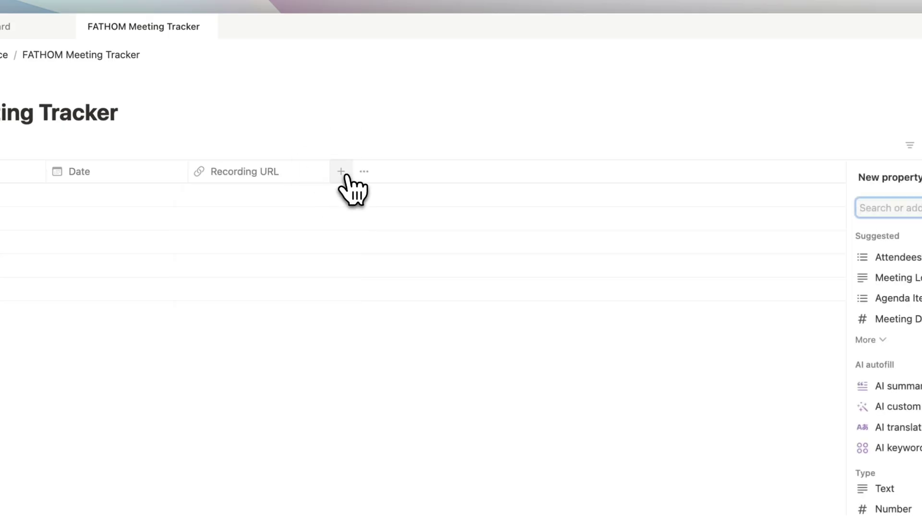
type("tex")
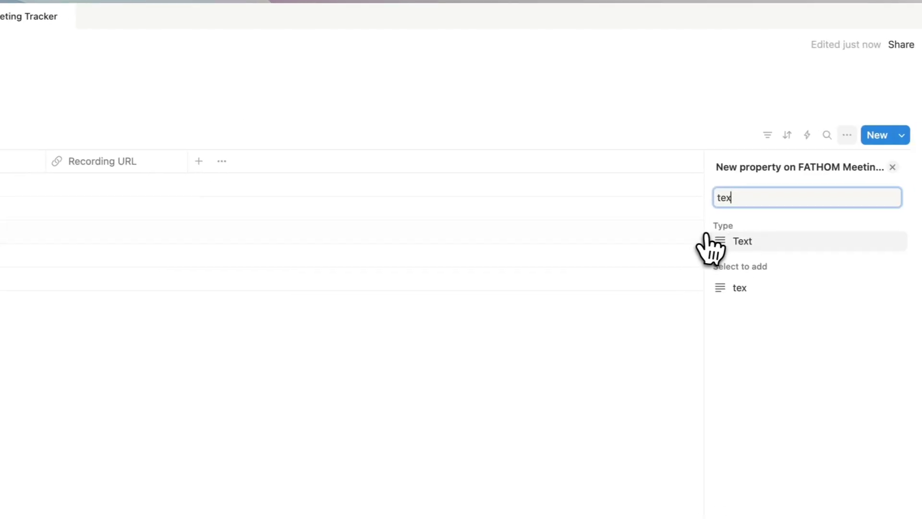
left_click(852, 248)
double_click(711, 193)
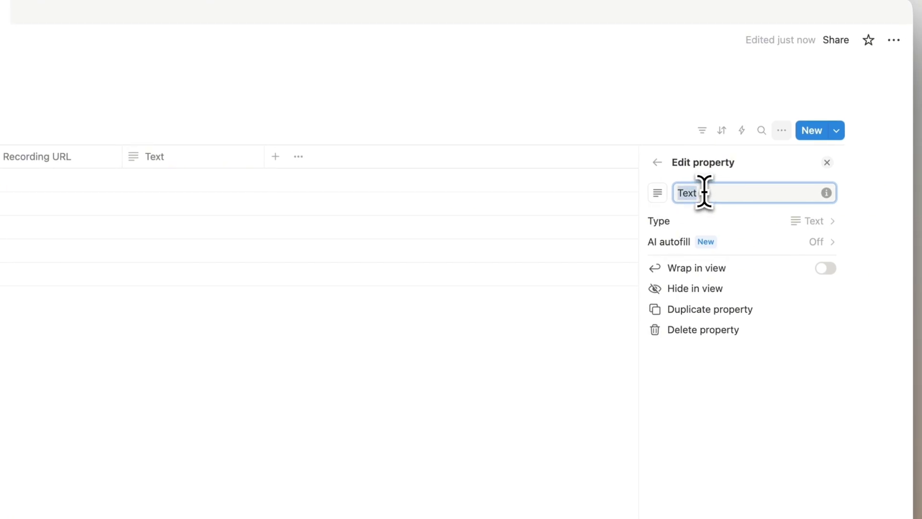
type("Duration of the Meeting")
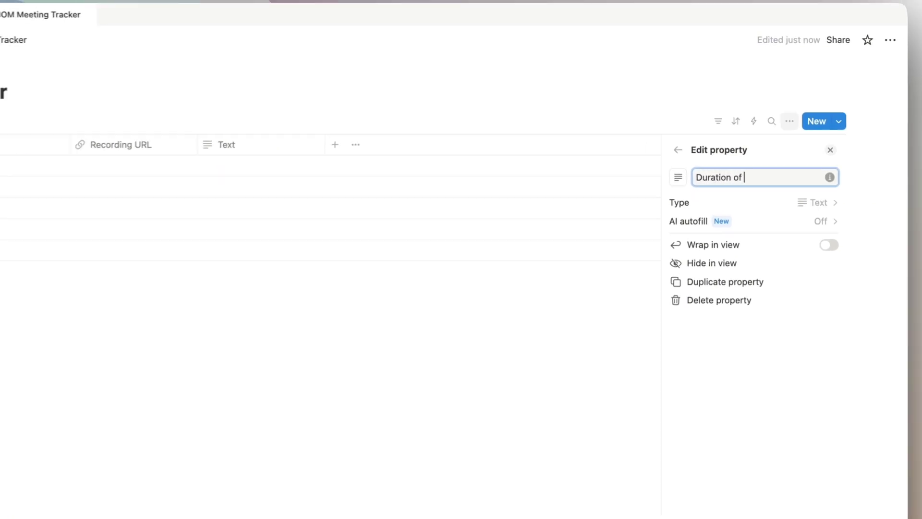
key("Return")
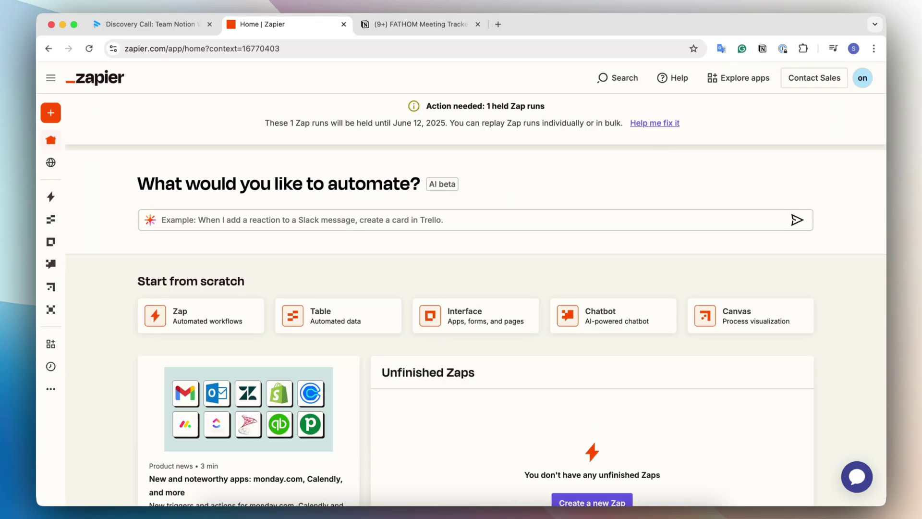
Create a new Zap with Fathom's New AI Summary as the trigger event.
mouse_move(56, 113)
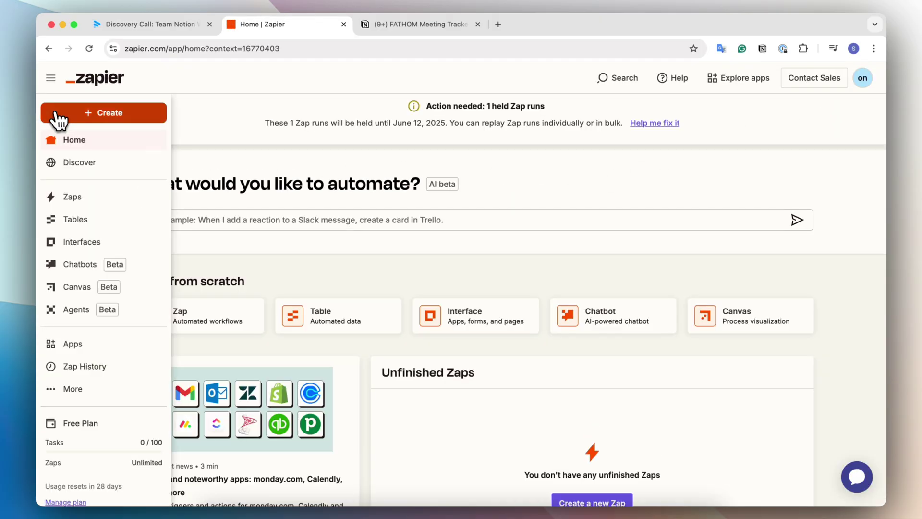
left_click(122, 116)
left_click(139, 154)
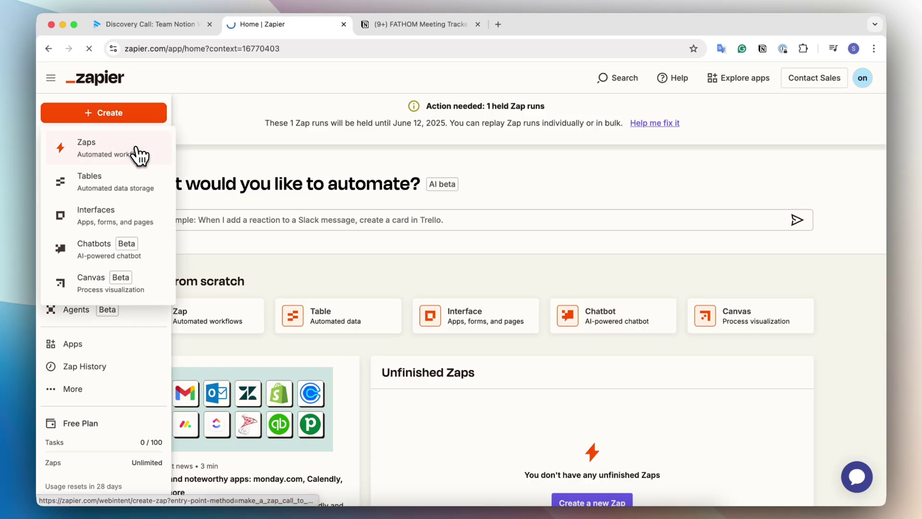
left_click(469, 304)
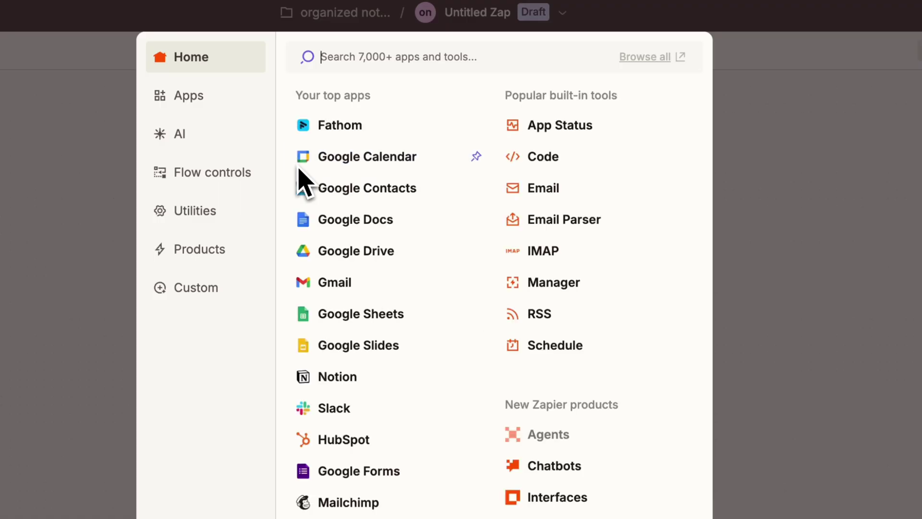
left_click(349, 132)
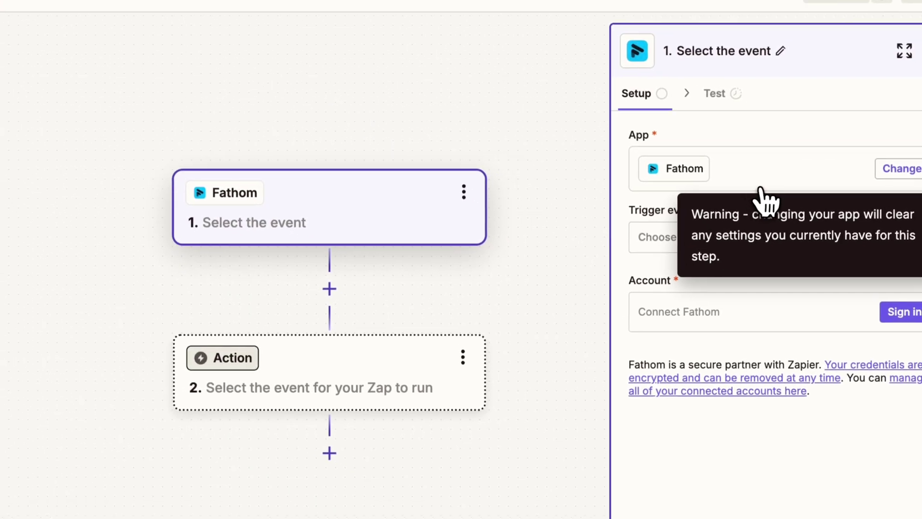
left_click(651, 237)
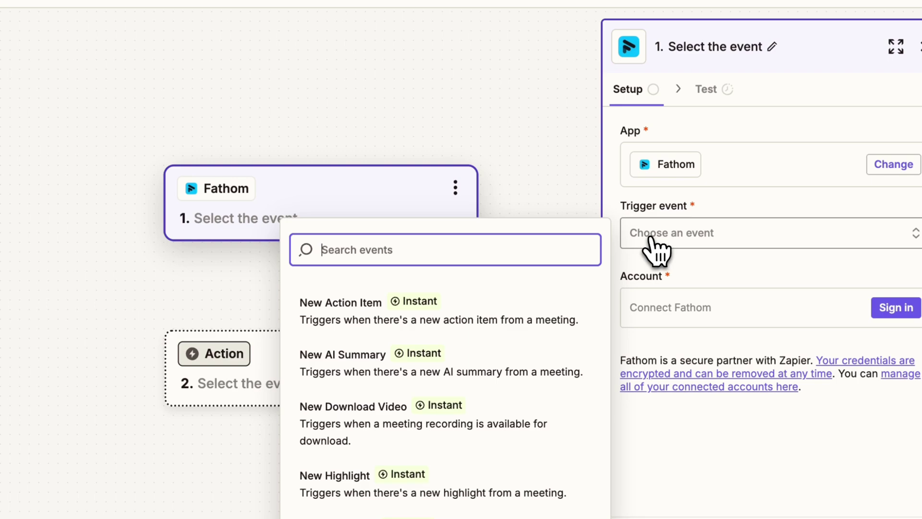
left_click(348, 370)
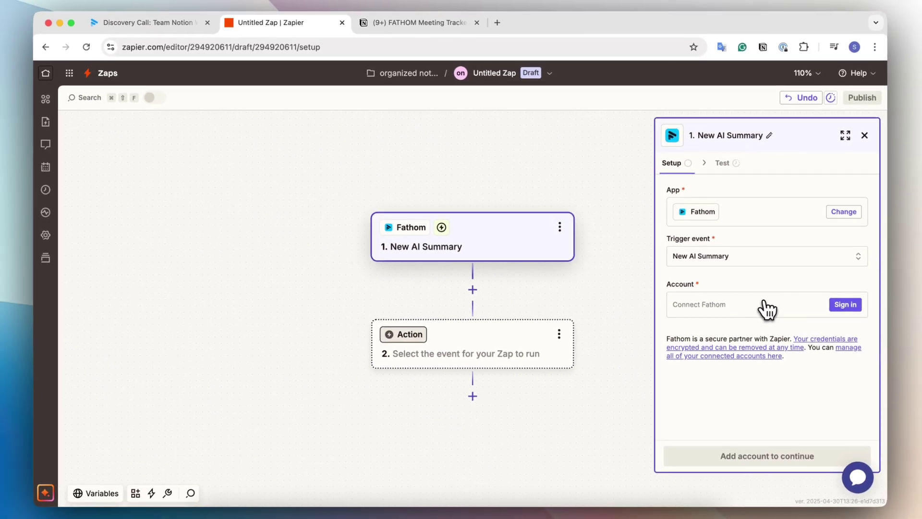
Connect the Fathom account, set Trigger on to My Meetings, and test to find AI Summary A.
left_click(844, 308)
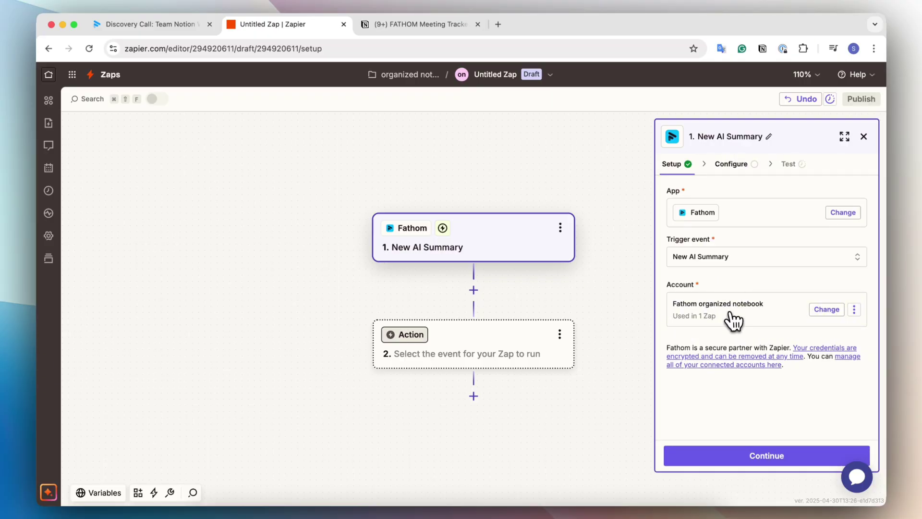
left_click(761, 455)
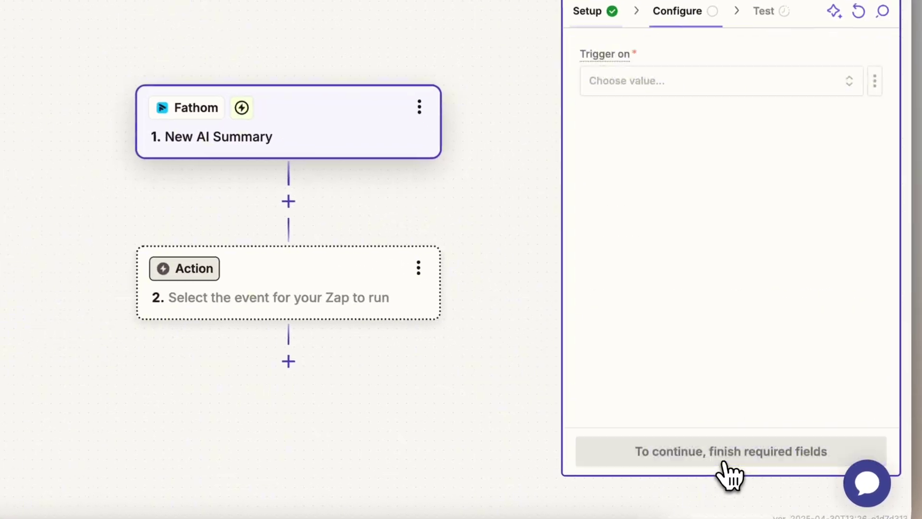
left_click(655, 83)
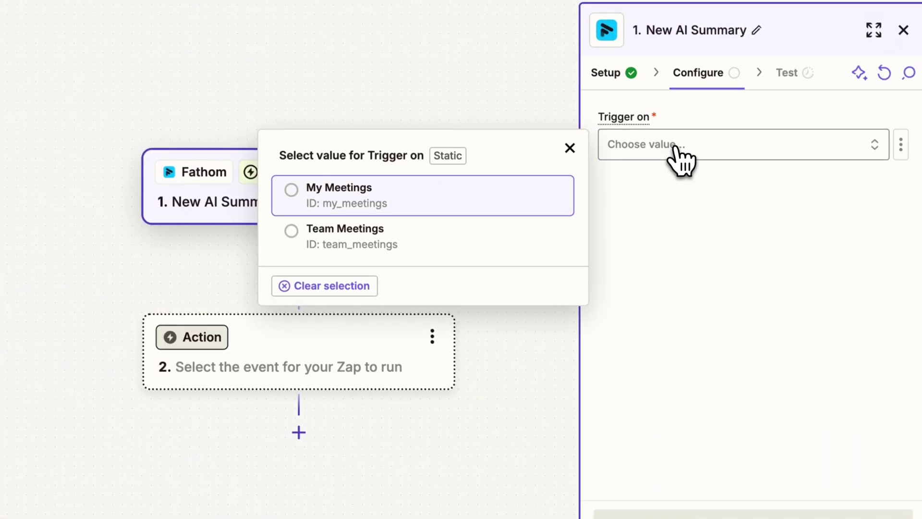
left_click(384, 132)
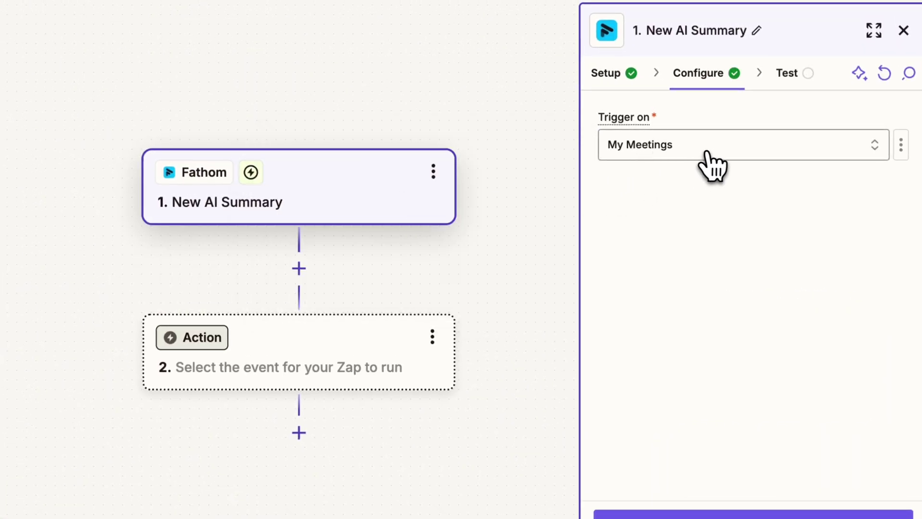
left_click(757, 514)
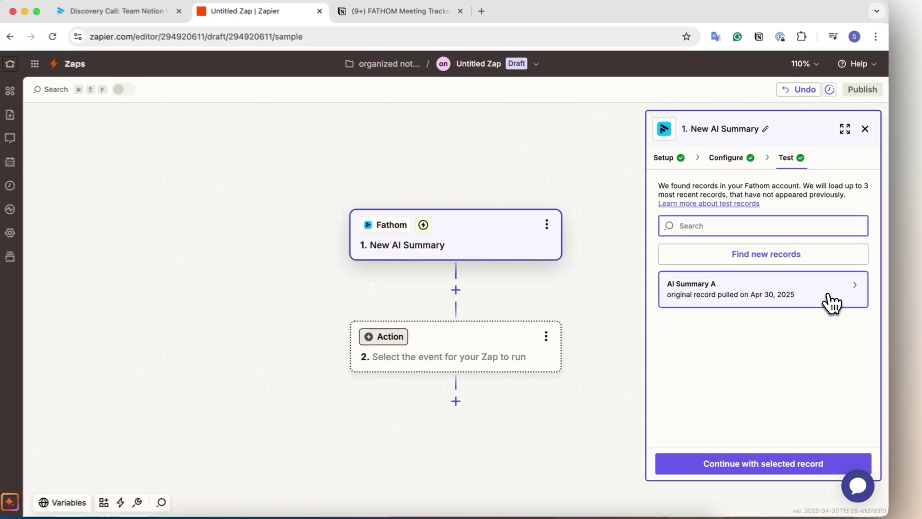
mouse_move(827, 304)
scroll(586, 271, "down", 3)
scroll(441, 244, "down", 10)
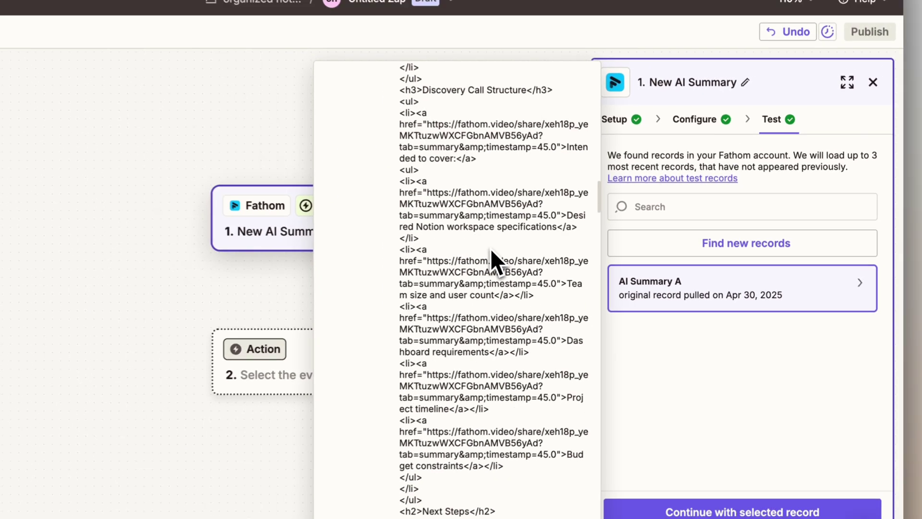
scroll(446, 259, "up", 15)
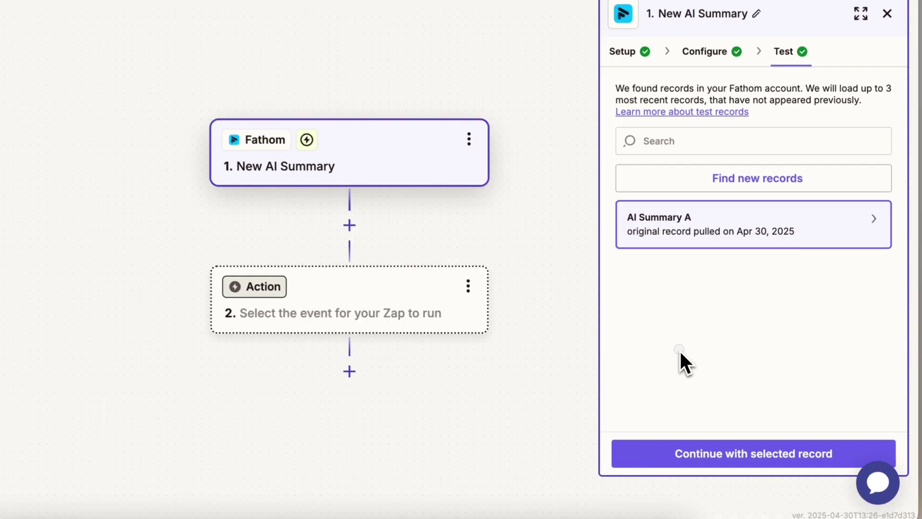
Using the AI Summary A record, add a Notion 'Create Database Item' action and connect a Notion account.
left_click(709, 459)
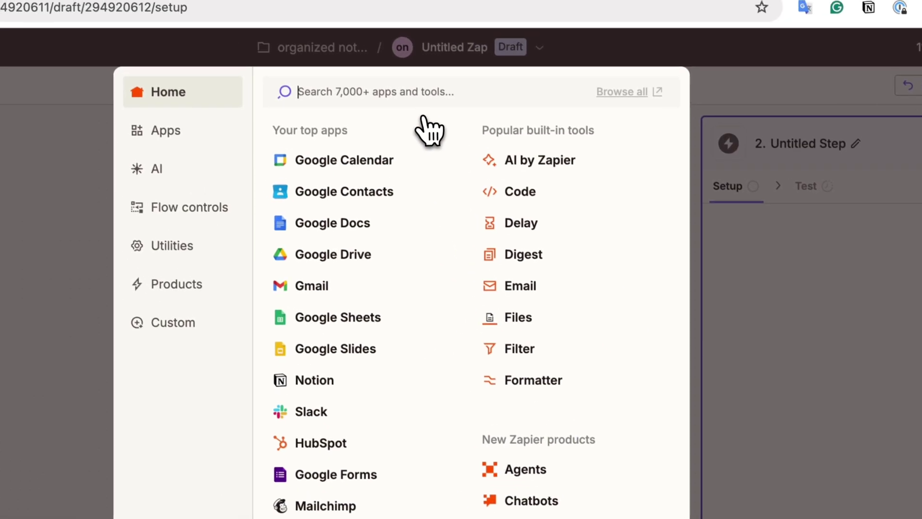
type("notion")
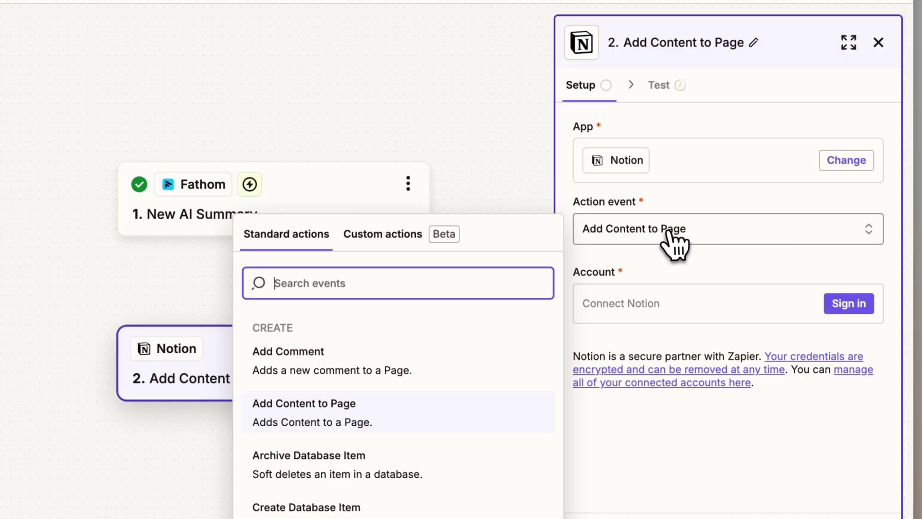
scroll(392, 407, "down", 1)
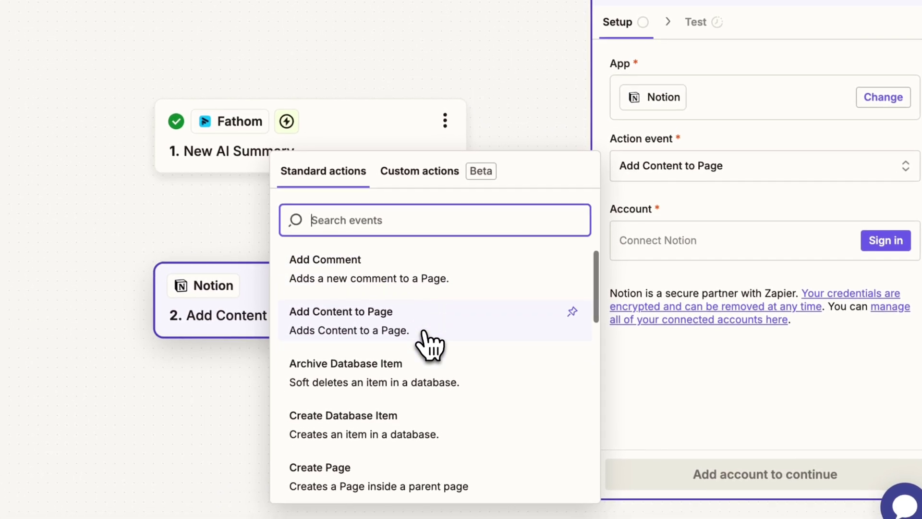
scroll(422, 331, "down", 2)
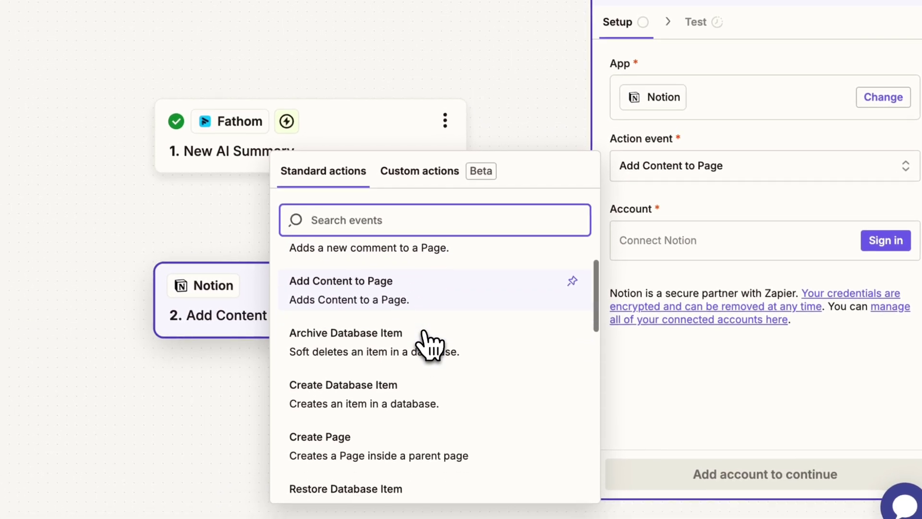
left_click(403, 332)
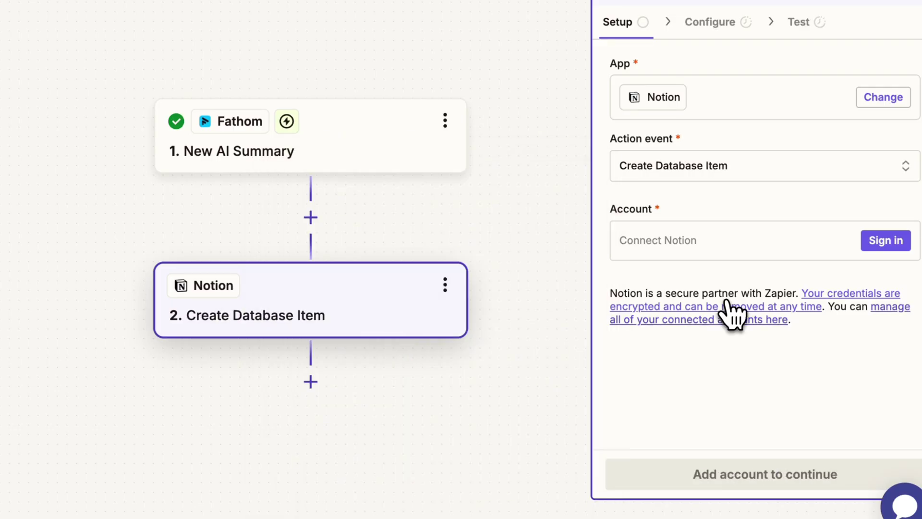
left_click(887, 241)
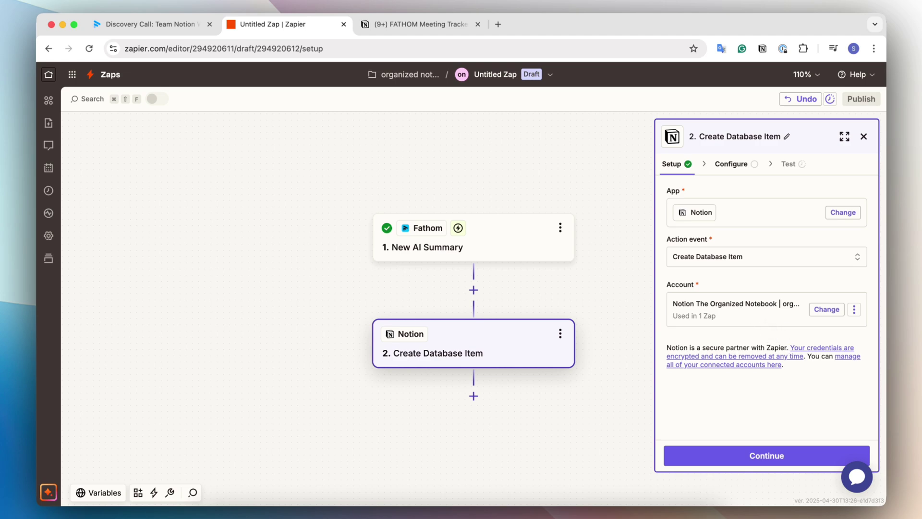
Target the FATHOM Meeting Tracker database and map its Name to Fathom's Meeting Title.
left_click(771, 456)
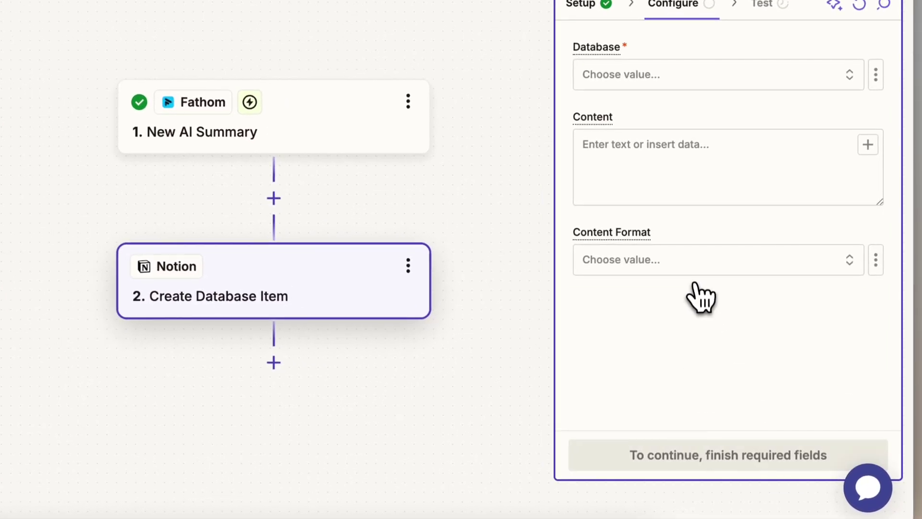
left_click(657, 75)
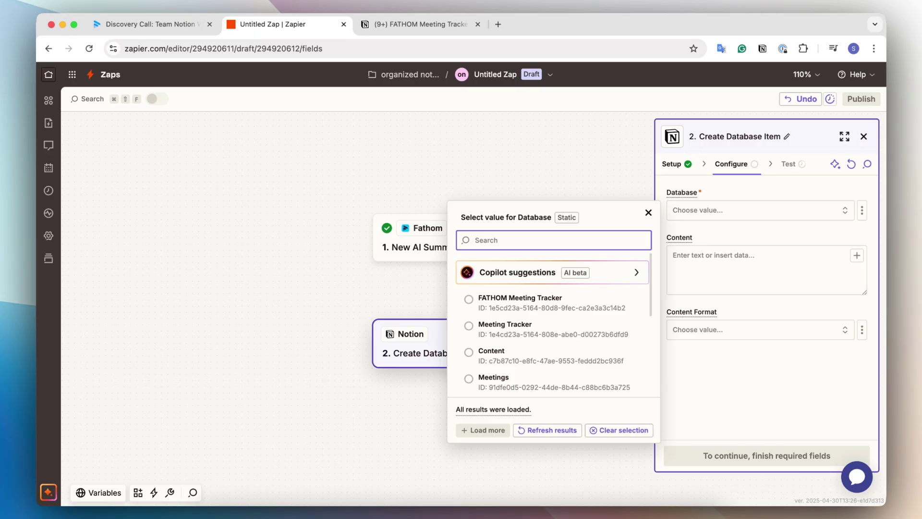
left_click(516, 313)
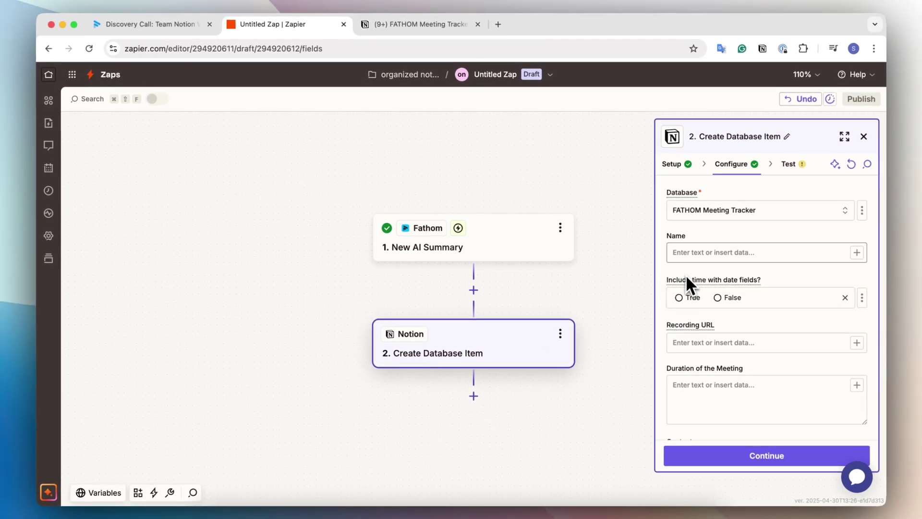
left_click(686, 253)
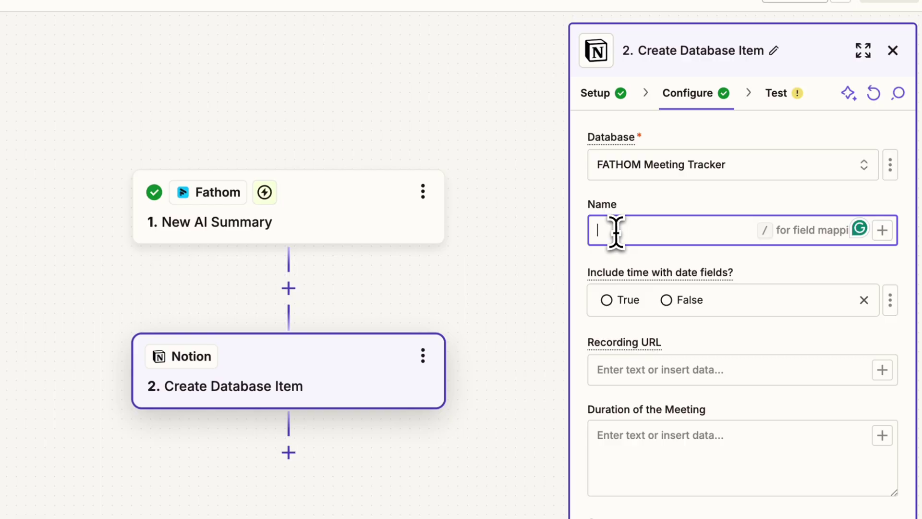
type("/")
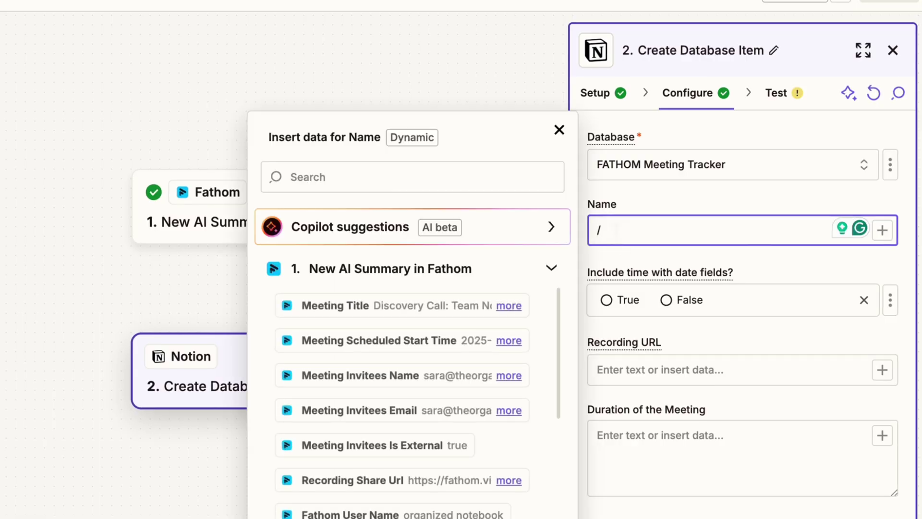
left_click(383, 311)
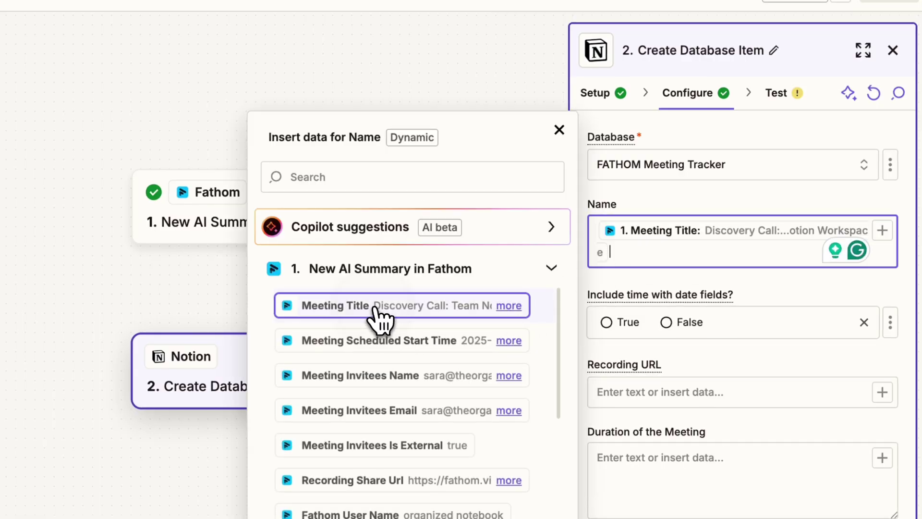
left_click(776, 296)
scroll(785, 300, "down", 2)
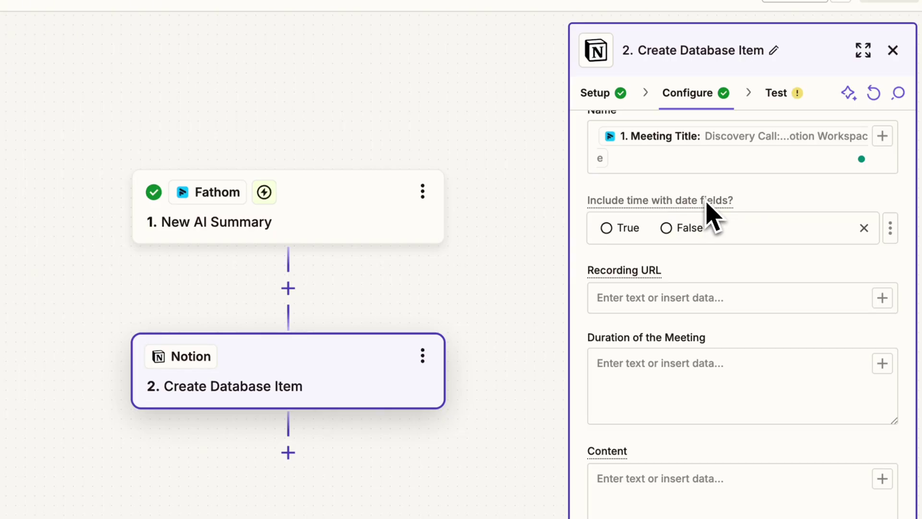
Set Include time to True and map Start/End Date to Meeting Scheduled Start/End Time.
left_click(623, 230)
left_click(680, 329)
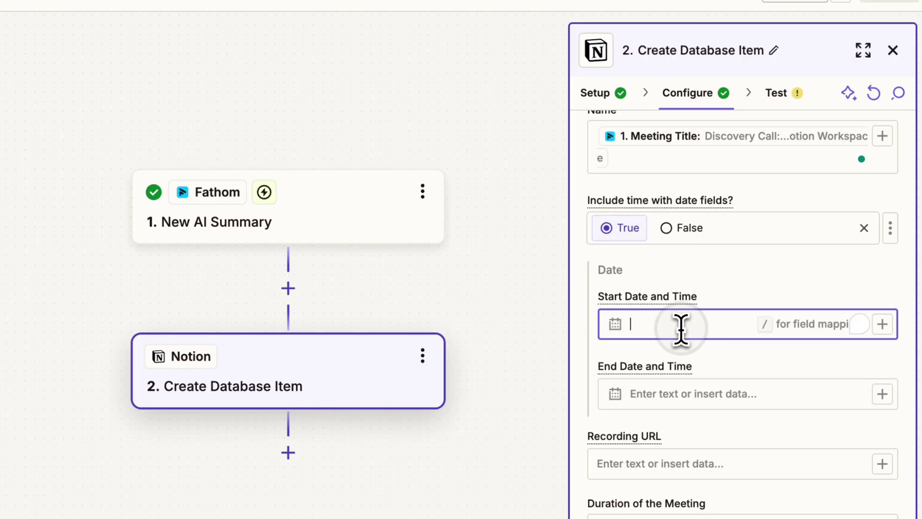
type("/date")
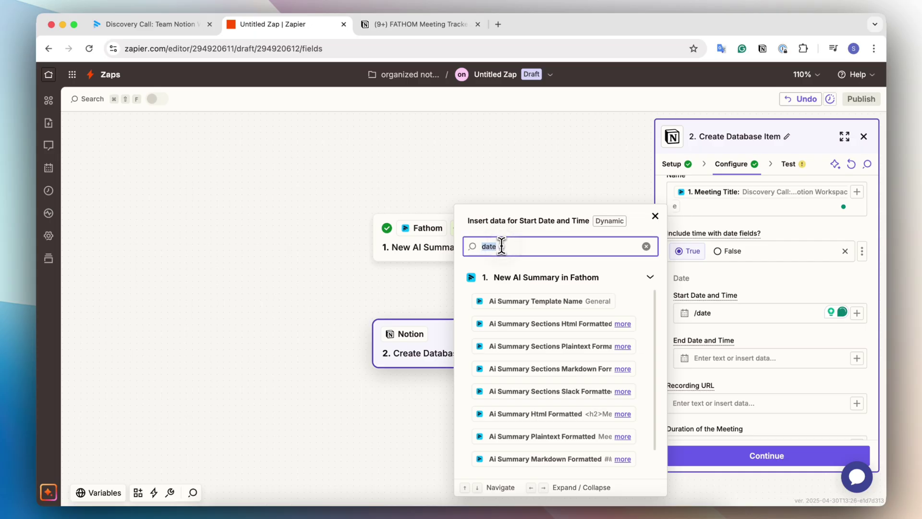
left_click(332, 221)
type("time")
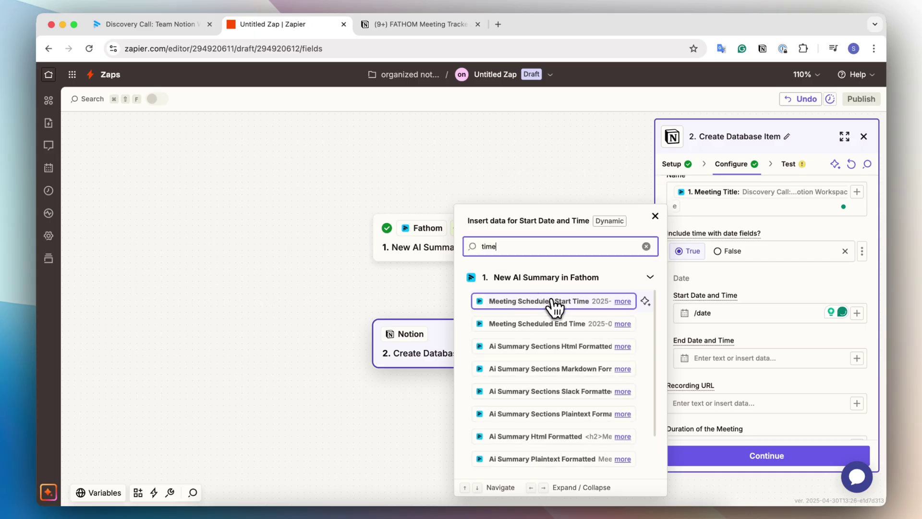
left_click(571, 301)
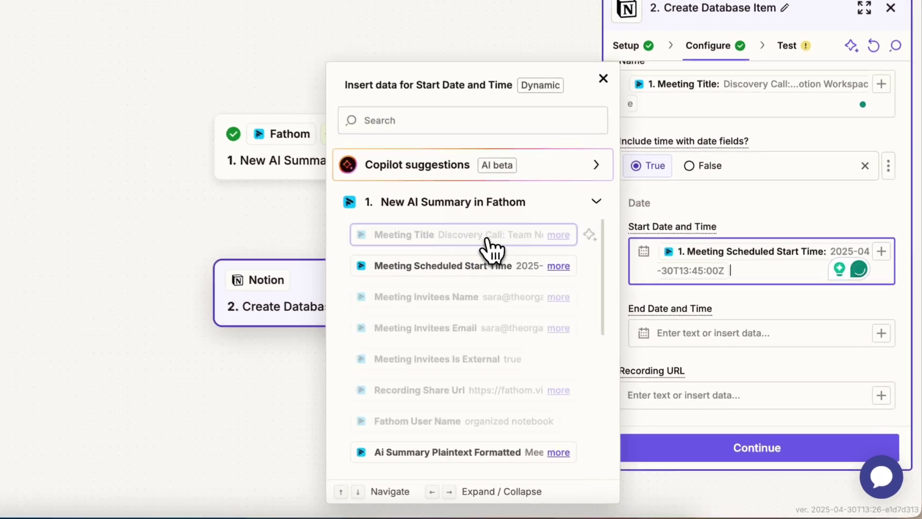
left_click(720, 358)
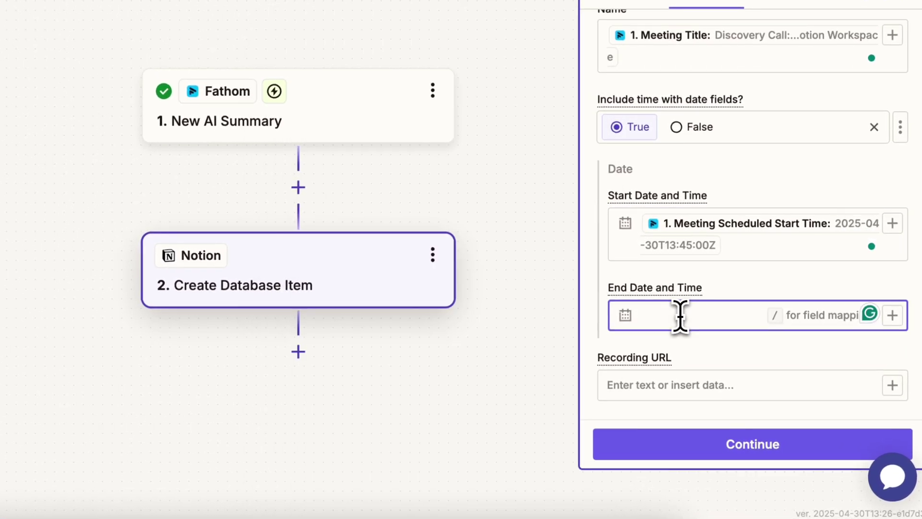
type("/")
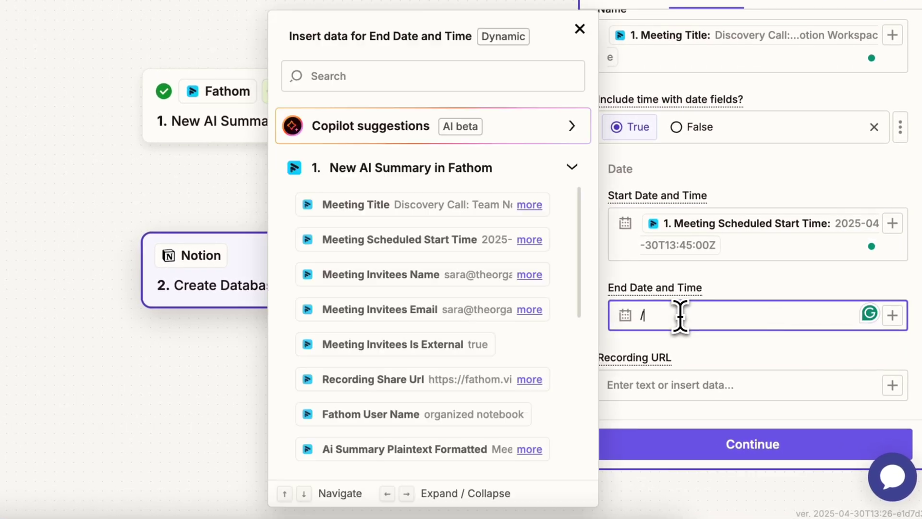
type("sched")
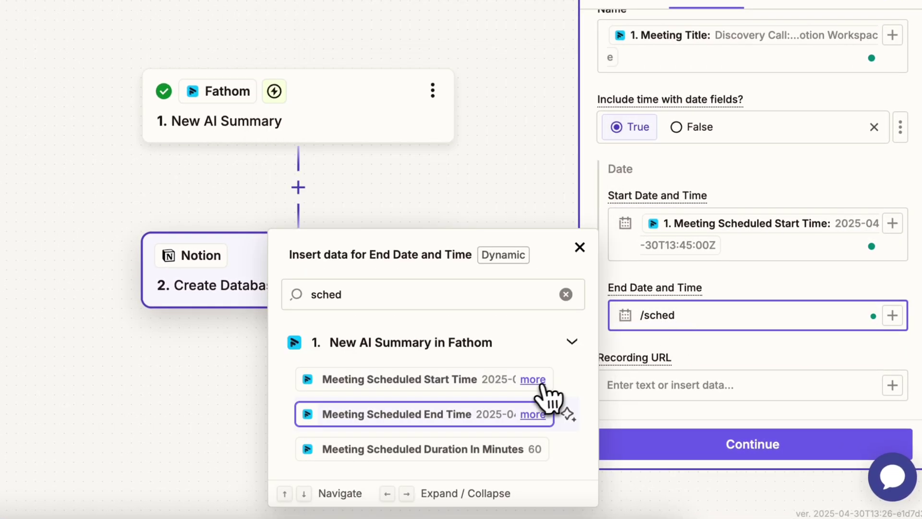
left_click(480, 413)
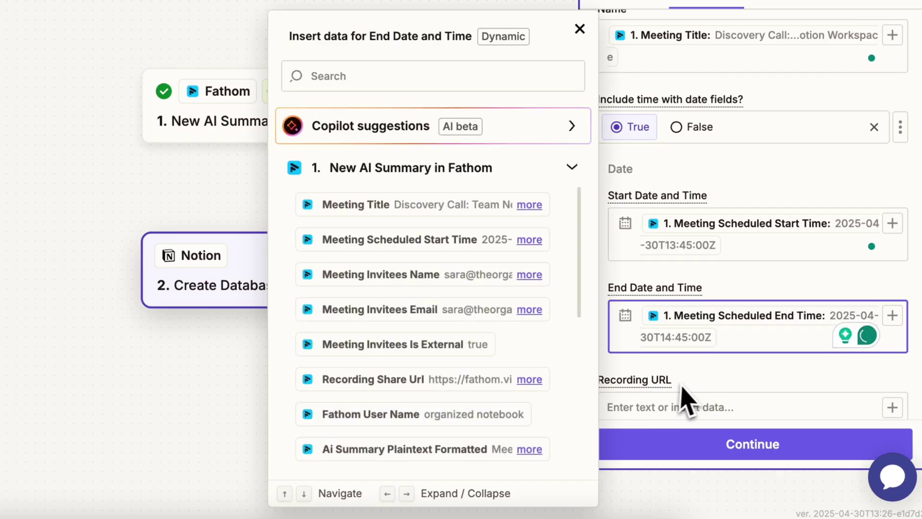
left_click(746, 376)
scroll(752, 388, "down", 5)
Fill Recording URL with Fathom's Recording Url and Duration with Meeting Scheduled Duration In Minutes (60).
left_click(661, 200)
type("/")
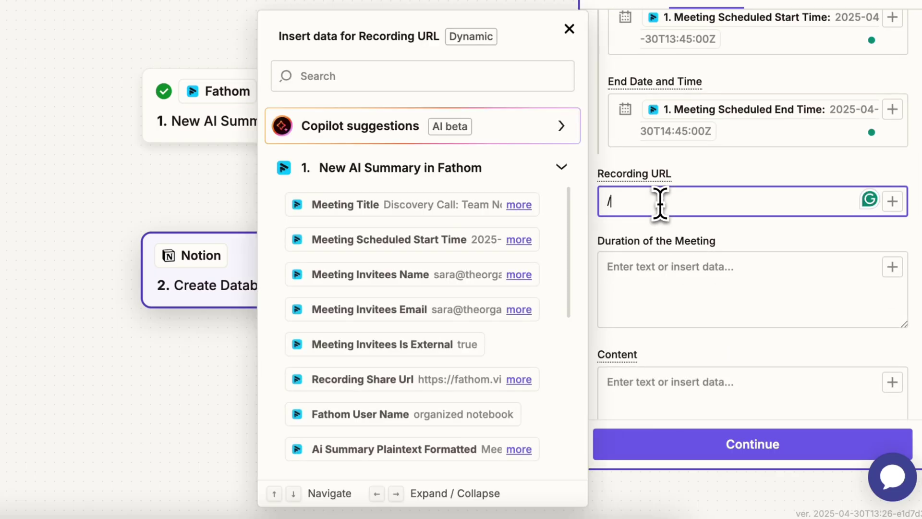
type("re")
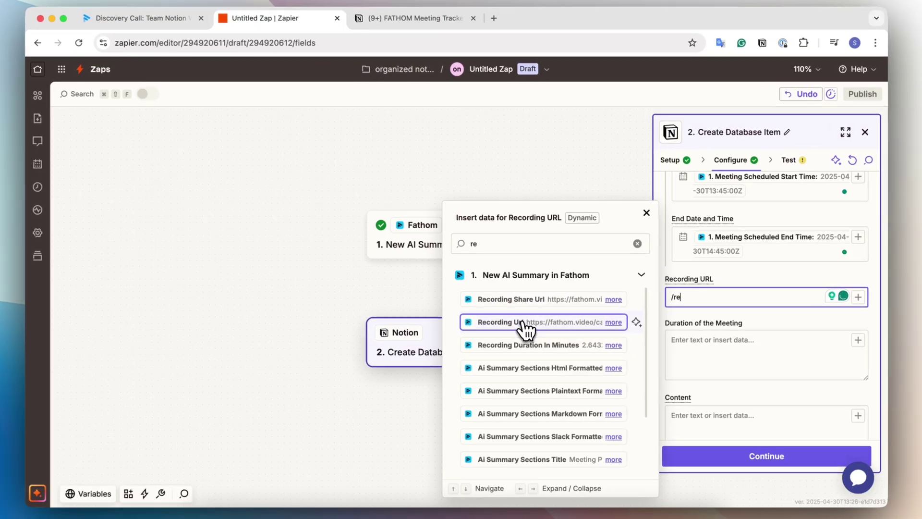
left_click(527, 329)
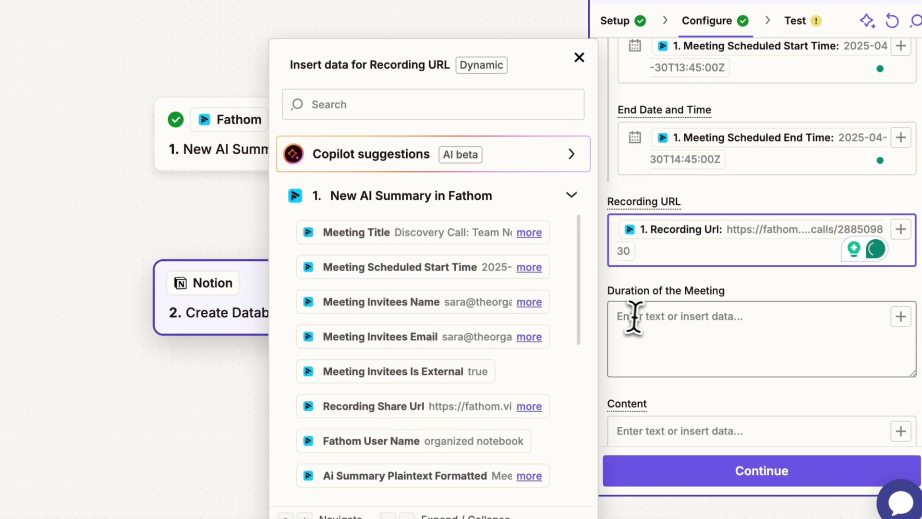
left_click(730, 352)
scroll(715, 350, "down", 2)
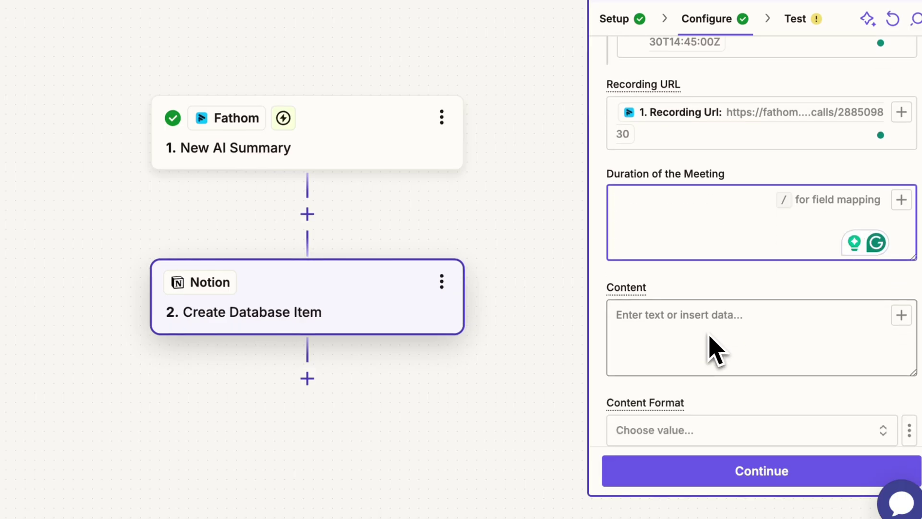
type("/dur")
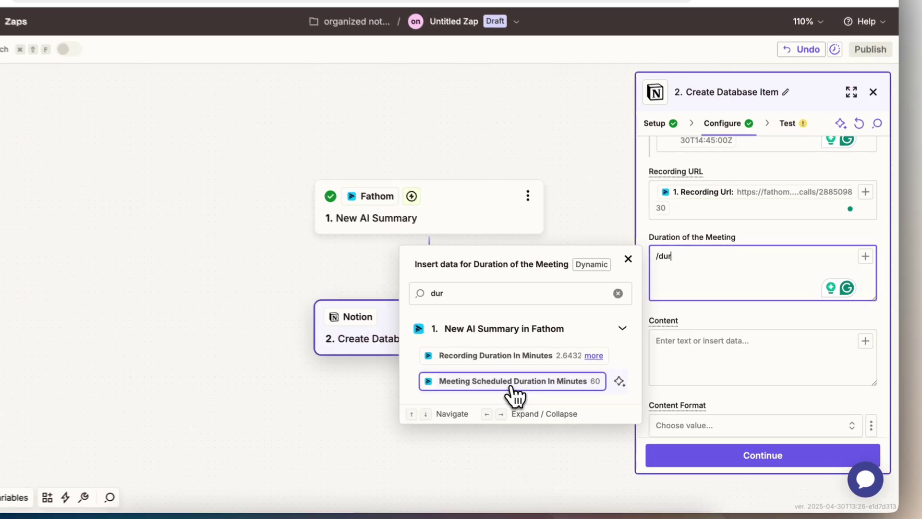
left_click(545, 393)
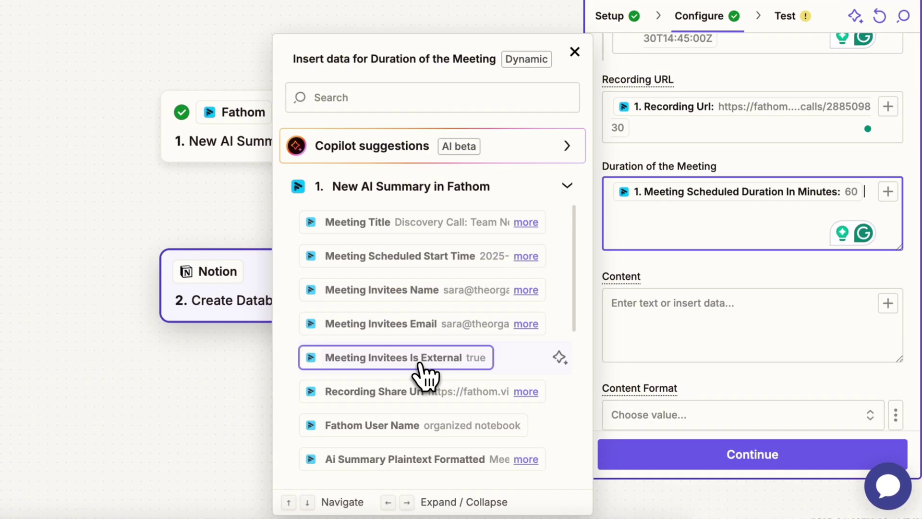
left_click(756, 334)
Fill Content with Fathom's Ai Summary Markdown Formatted and choose Markdown as the Content Format.
scroll(734, 269, "down", 2)
left_click(675, 267)
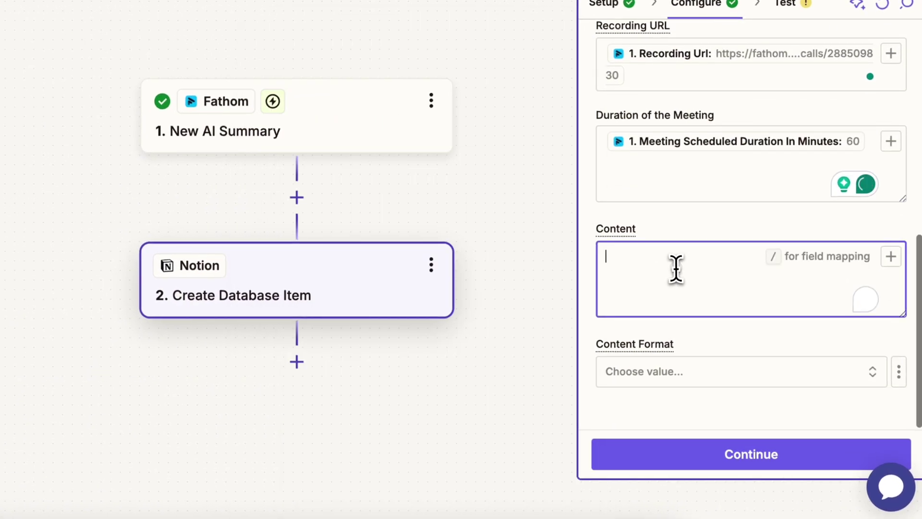
type("/ai")
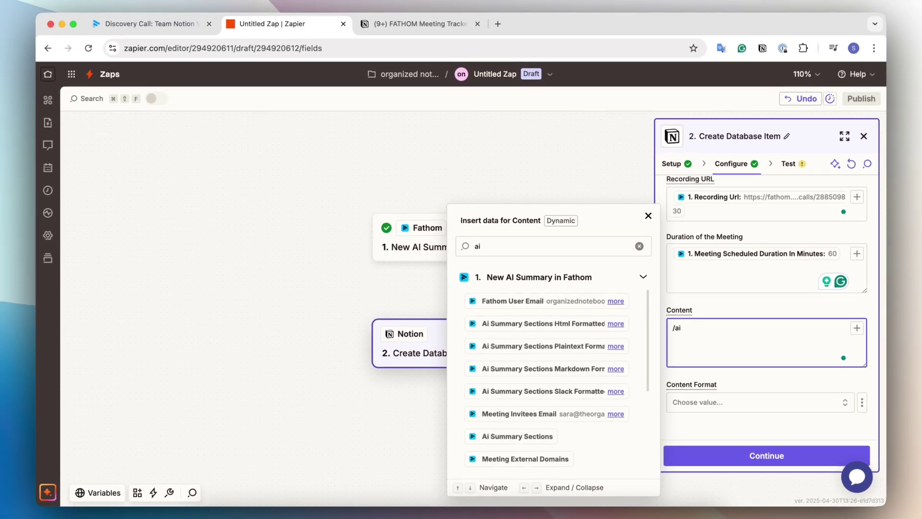
type(" m")
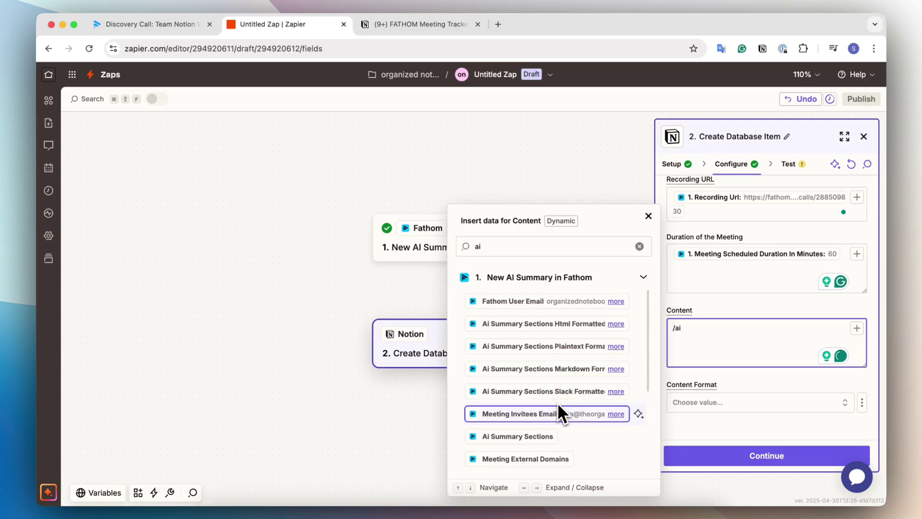
scroll(557, 402, "down", 2)
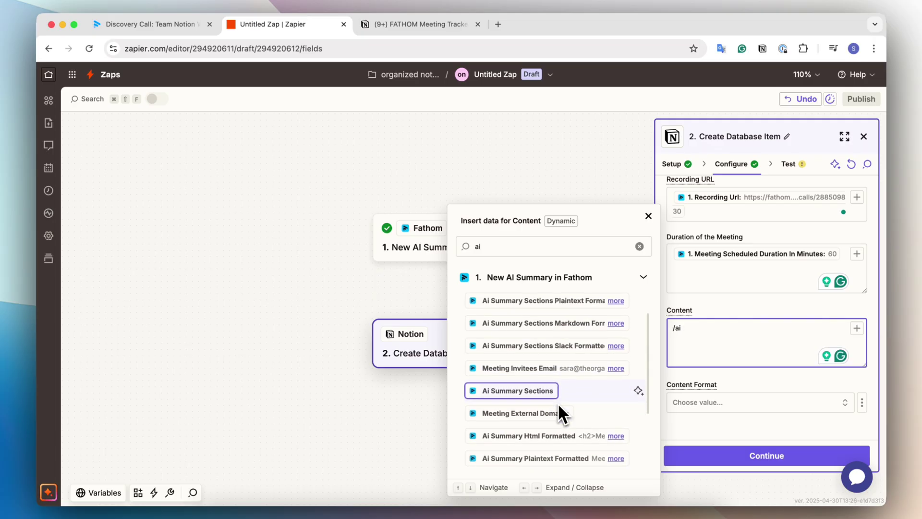
scroll(558, 402, "down", 5)
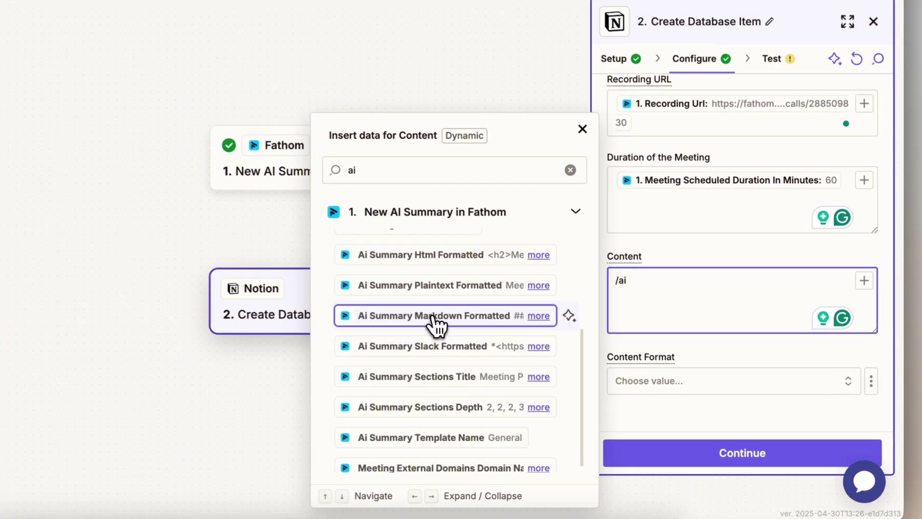
left_click(552, 358)
left_click(704, 369)
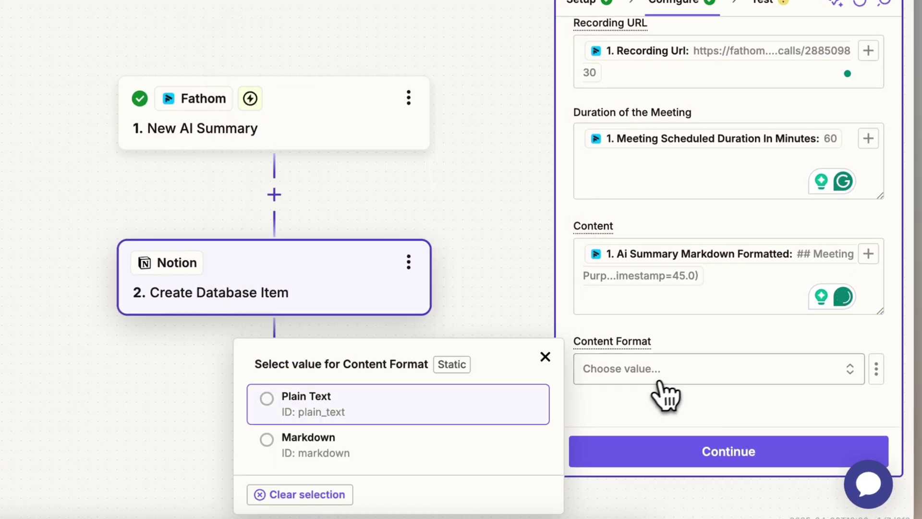
left_click(388, 450)
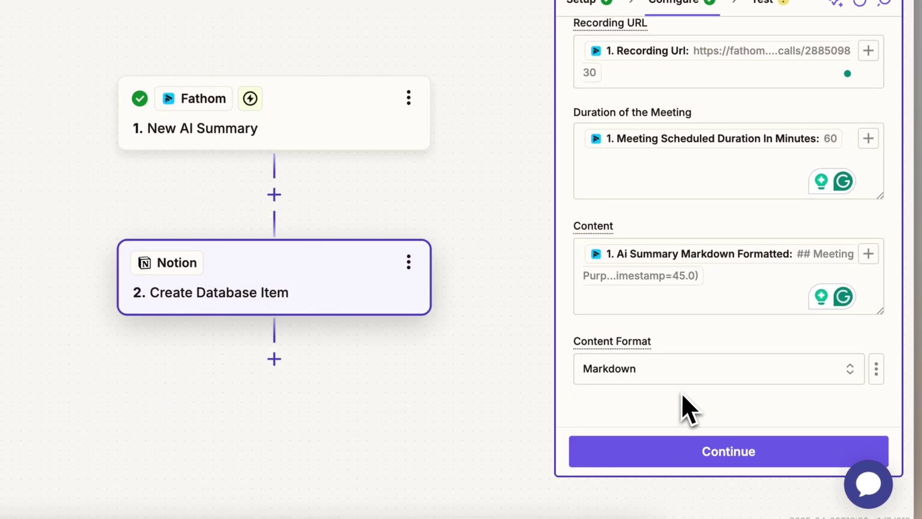
scroll(688, 407, "up", 7)
scroll(689, 406, "down", 7)
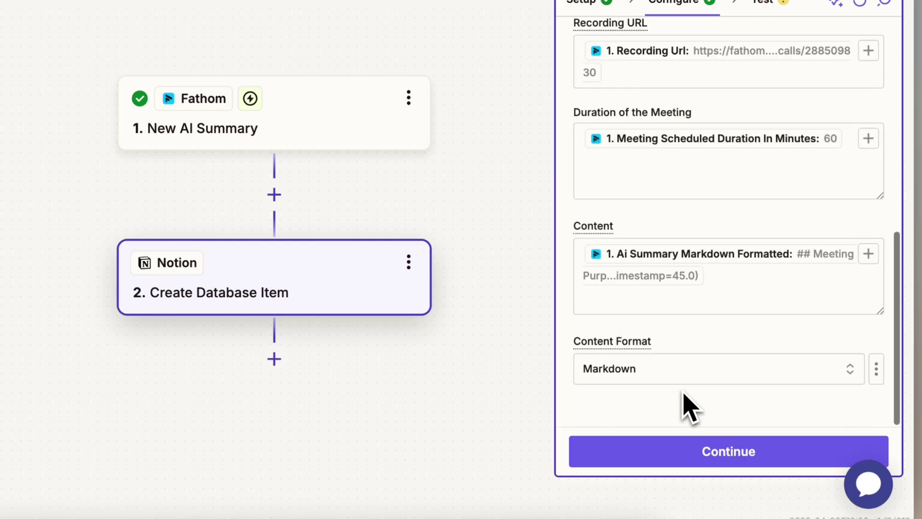
Test the Notion step, then check the new Discovery Call row in FATHOM Meeting Tracker.
left_click(704, 454)
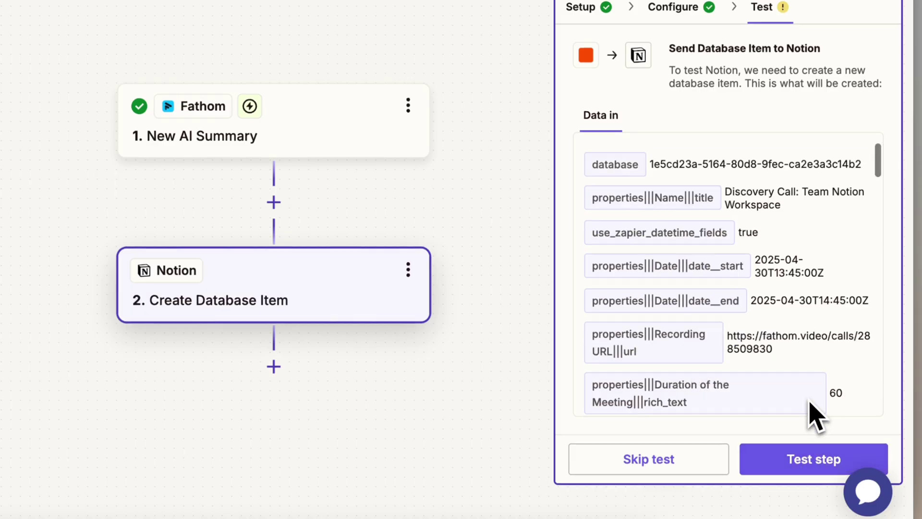
scroll(814, 403, "down", 15)
left_click(803, 469)
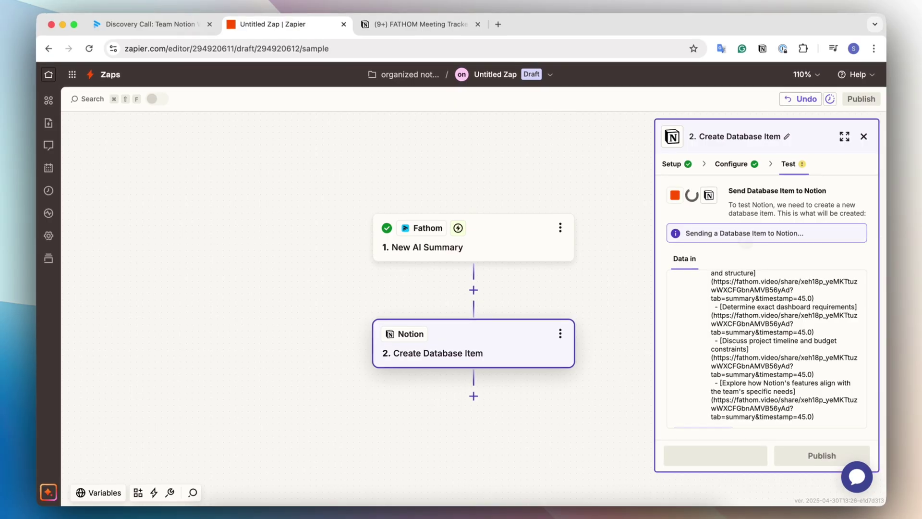
left_click(413, 20)
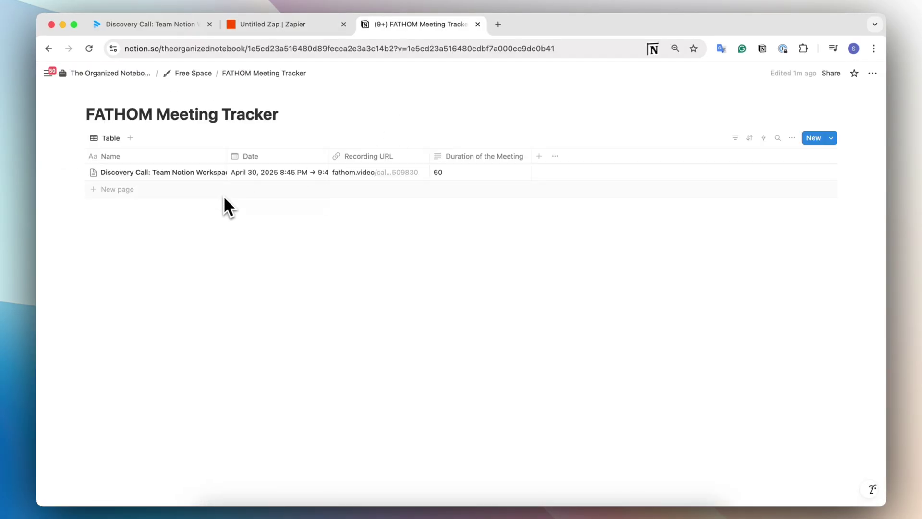
left_click(211, 172)
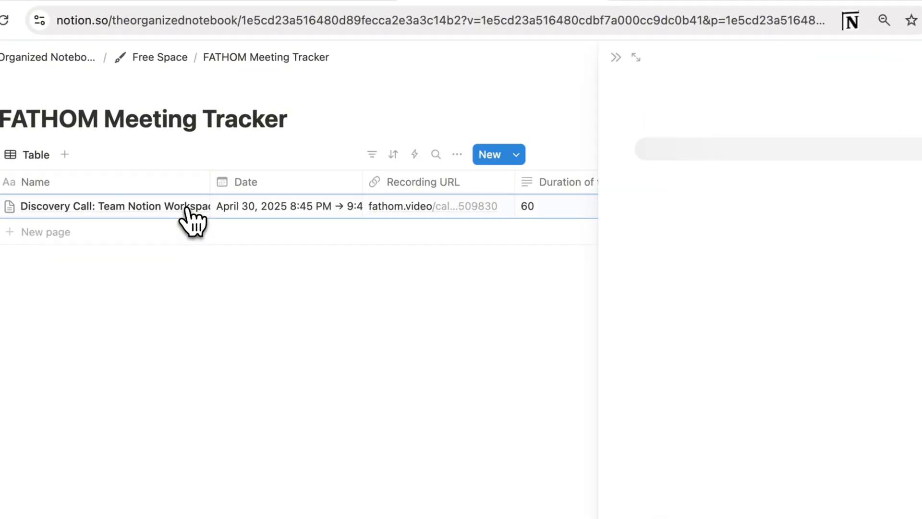
scroll(737, 412, "down", 8)
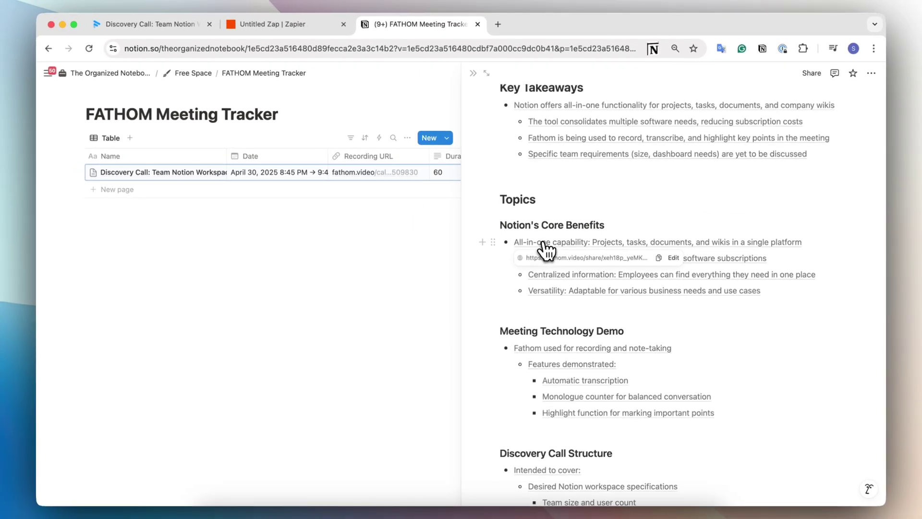
scroll(556, 346, "down", 5)
scroll(556, 345, "up", 10)
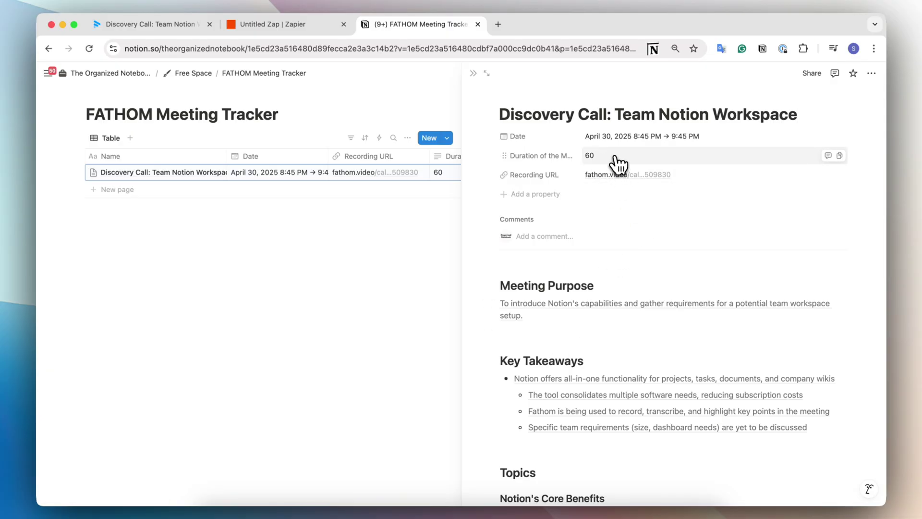
left_click(473, 73)
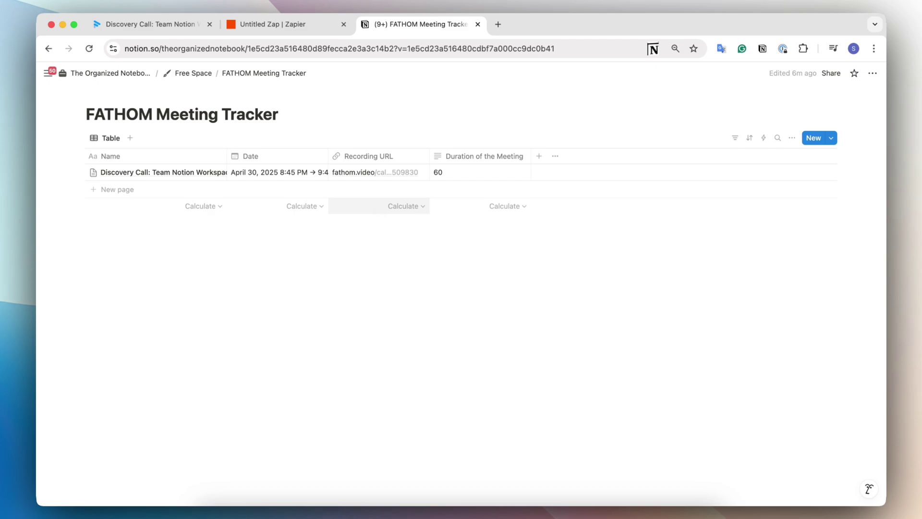
Publish the Fathom-to-Notion Zap to turn it on, then return to the Zapier home page.
left_click(293, 24)
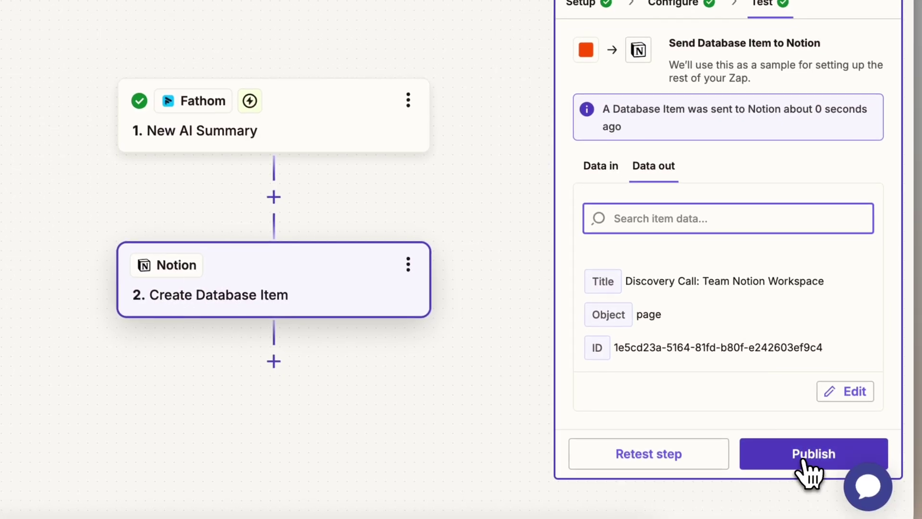
left_click(806, 454)
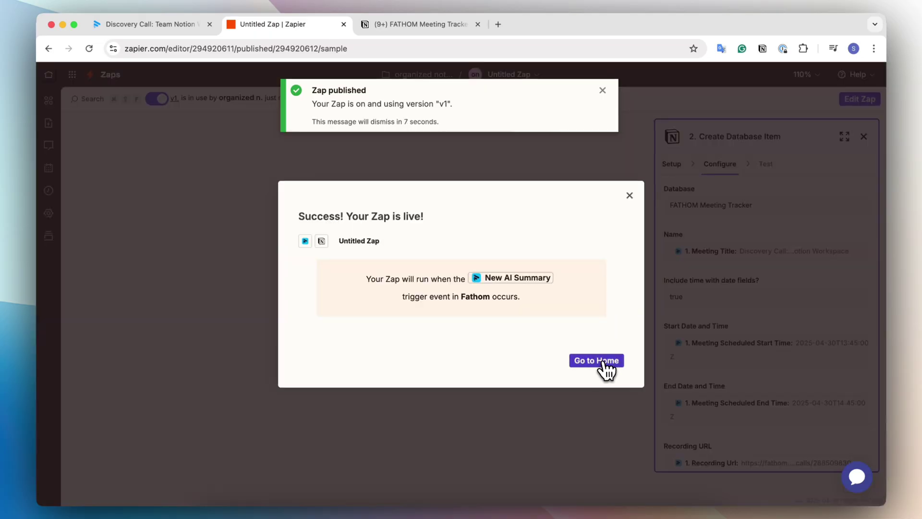
left_click(603, 361)
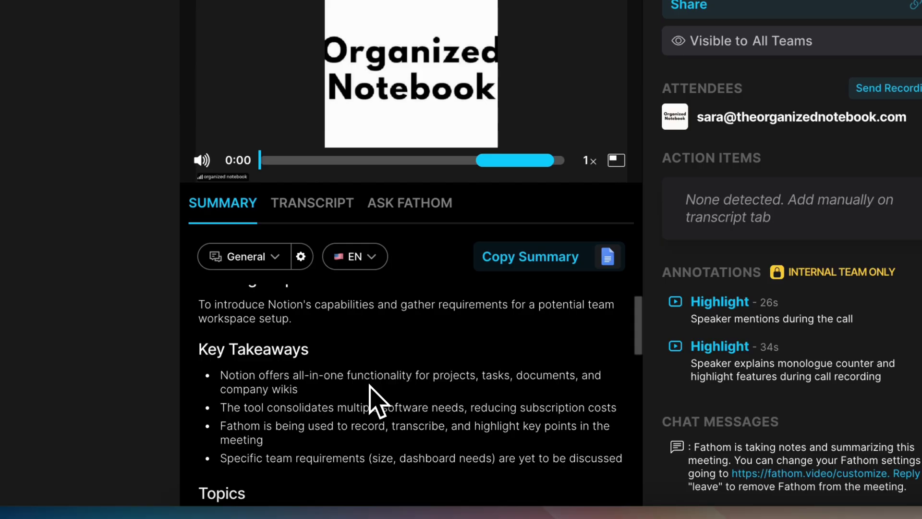
scroll(377, 399, "down", 5)
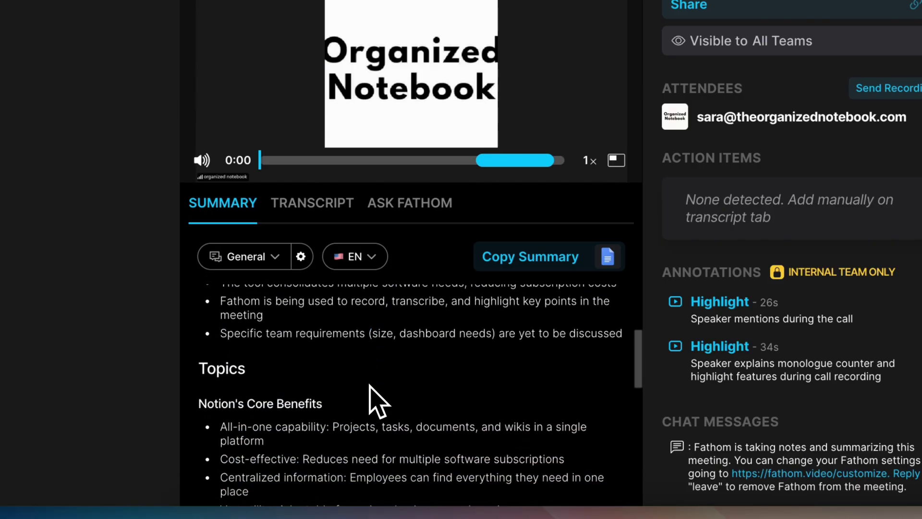
scroll(377, 399, "down", 8)
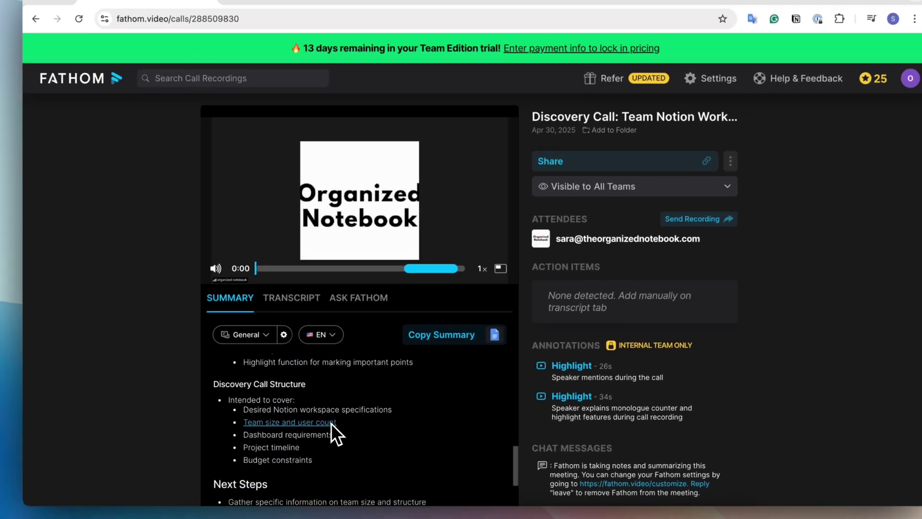
scroll(331, 437, "up", 13)
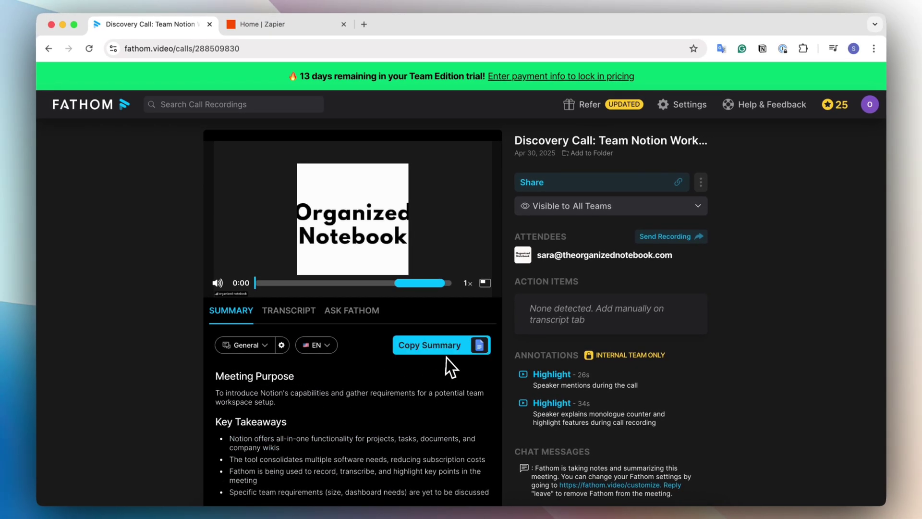